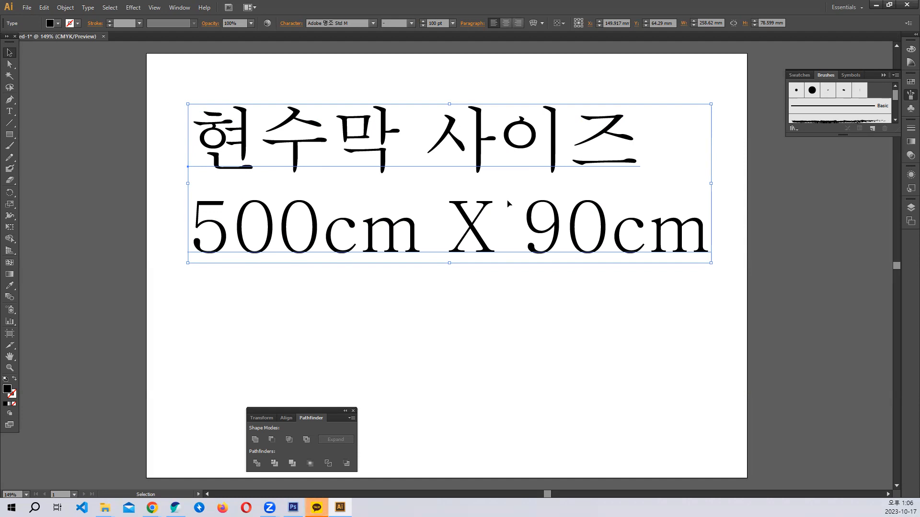
- Discard the old document without saving and relaunch Illustrator from the desktop shortcut
click(423, 274)
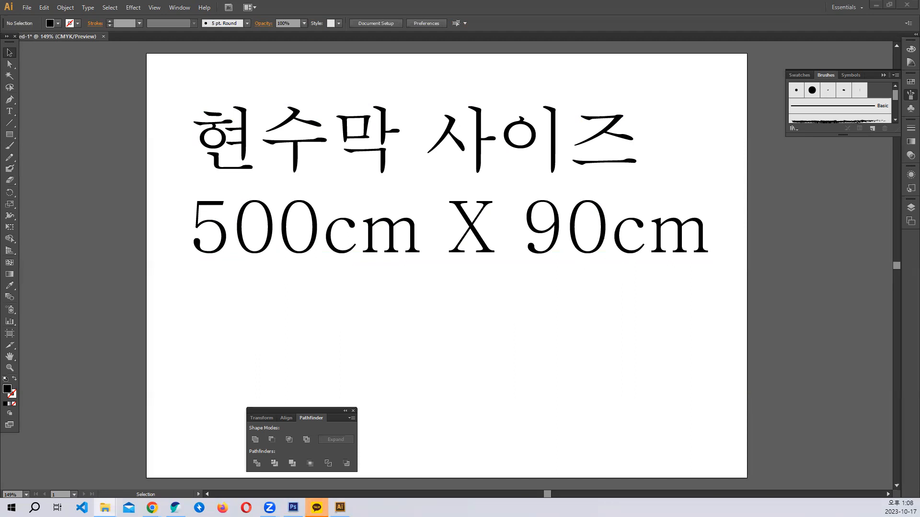
click(907, 5)
click(514, 264)
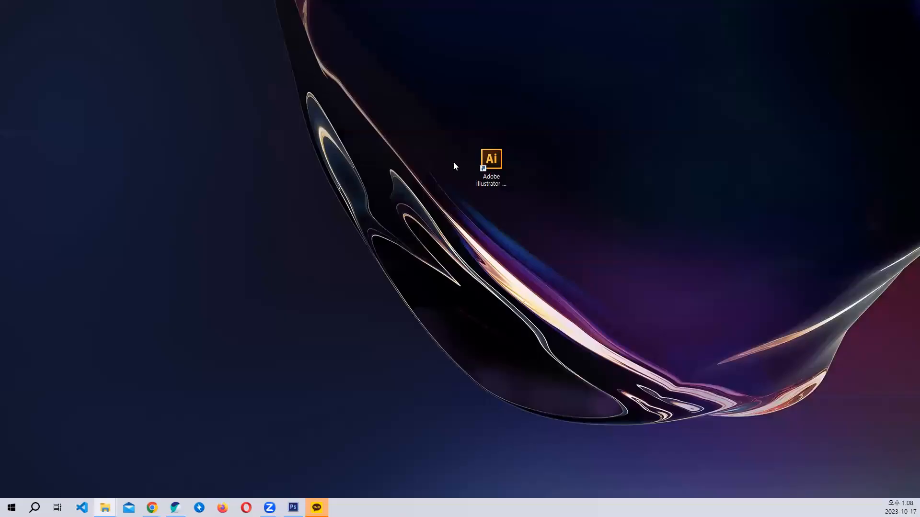
click(502, 158)
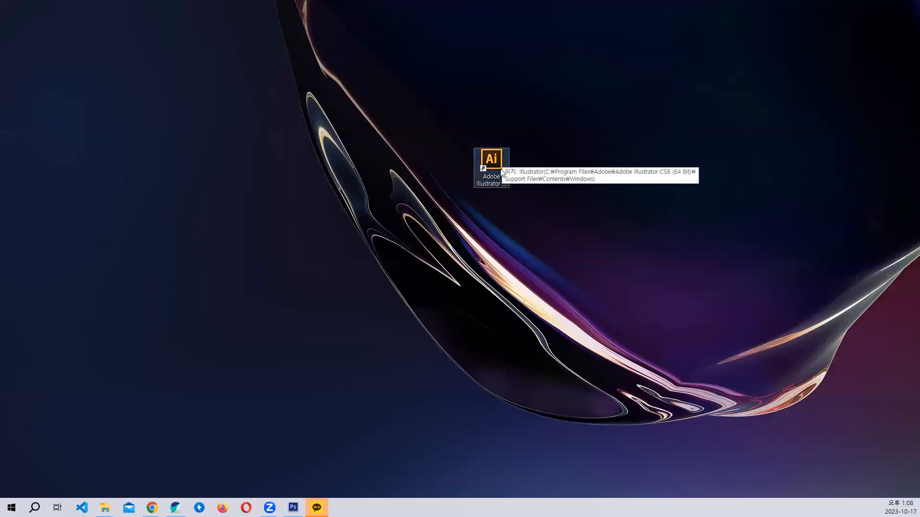
double_click(501, 171)
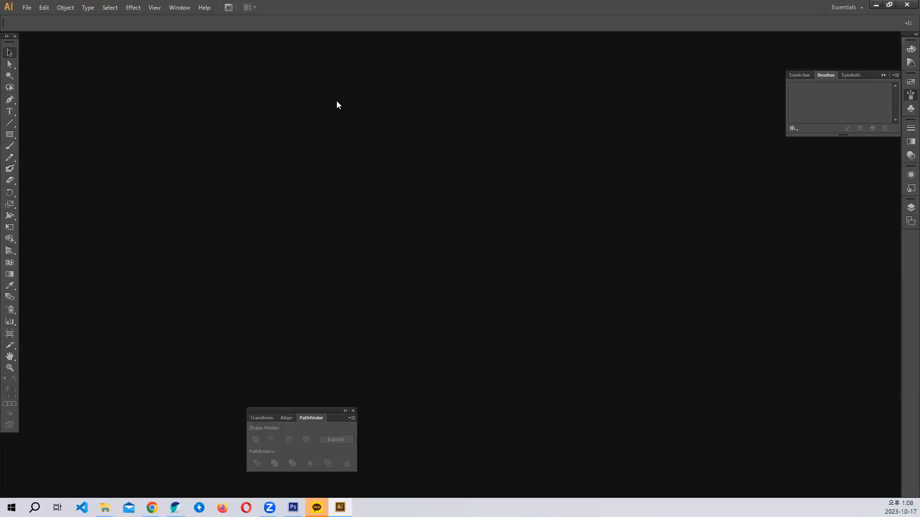
- Enter Centimeters units, 500 width and 90 height in the New Document dialog
click(28, 8)
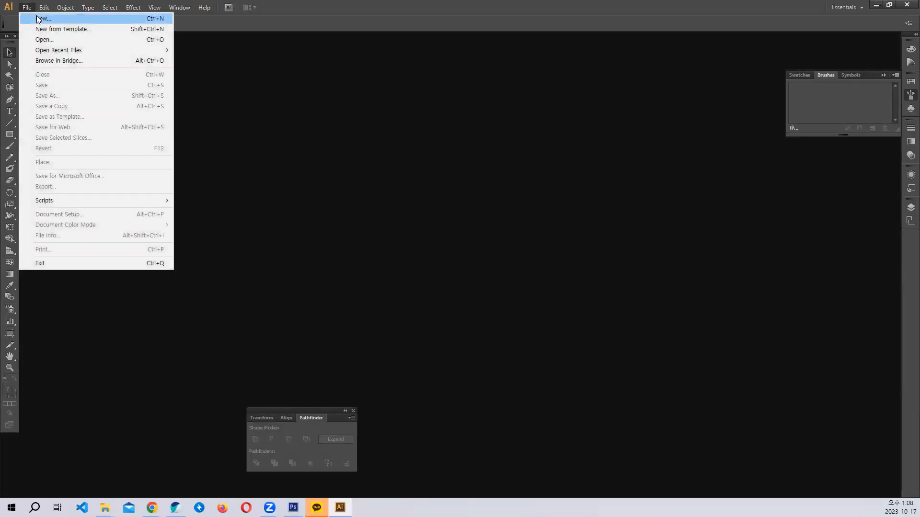
click(42, 19)
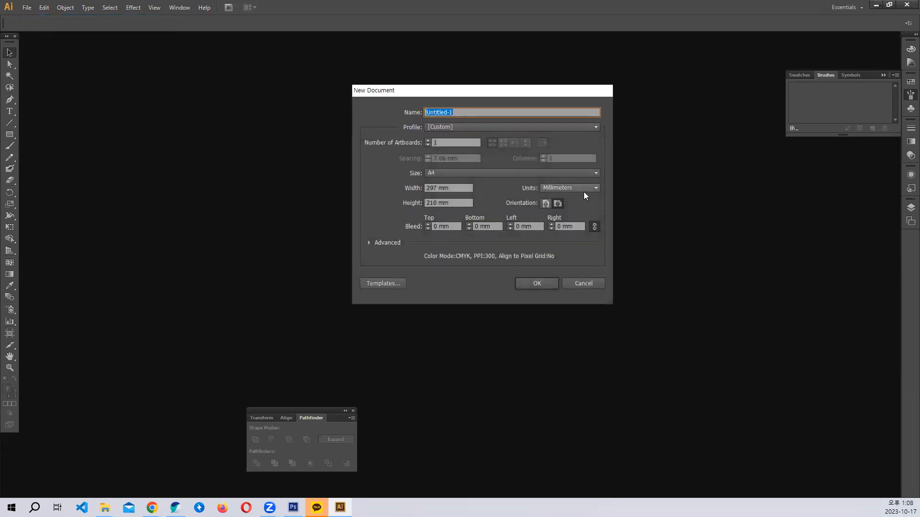
click(584, 191)
click(574, 241)
drag(461, 187, 378, 187)
text(500)
key(Tab)
text(9)
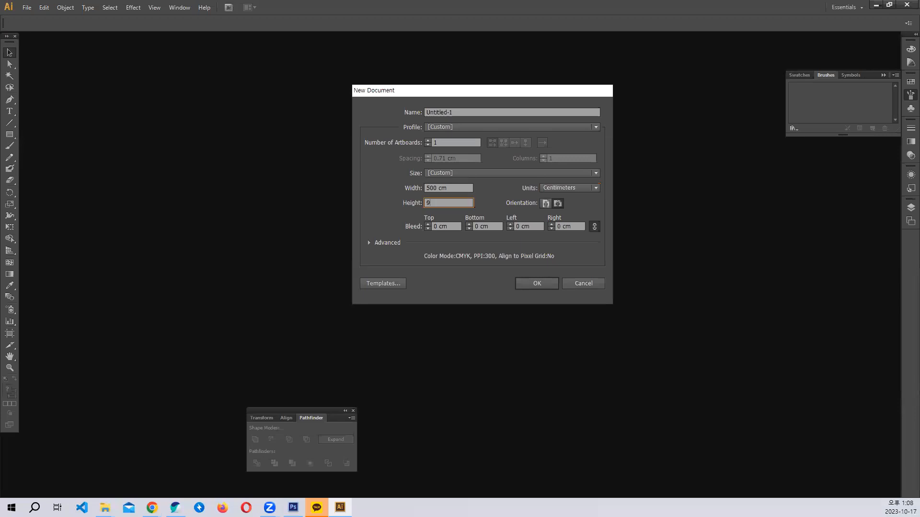
- Screen-capture the New Document settings, then cancel the dialog
key(ctrl+shift+c)
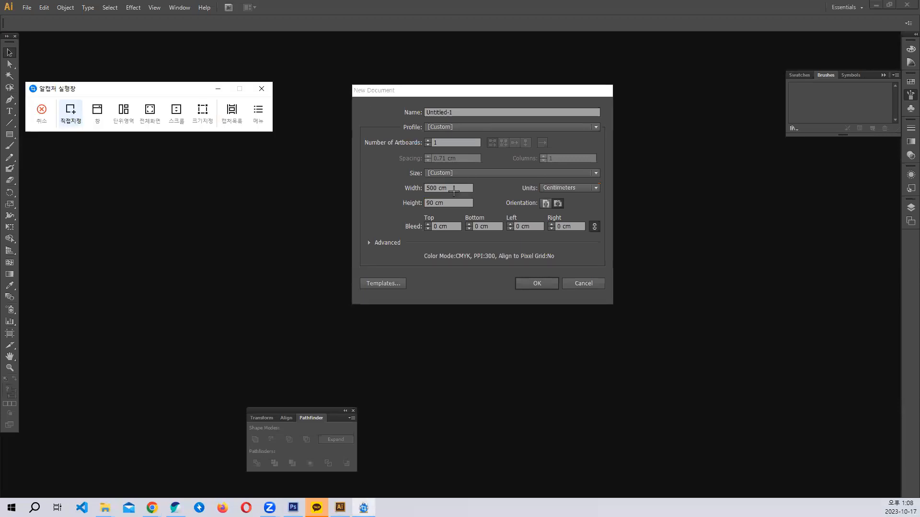
key(Escape)
key(ctrl+shift+c)
drag(346, 84, 613, 327)
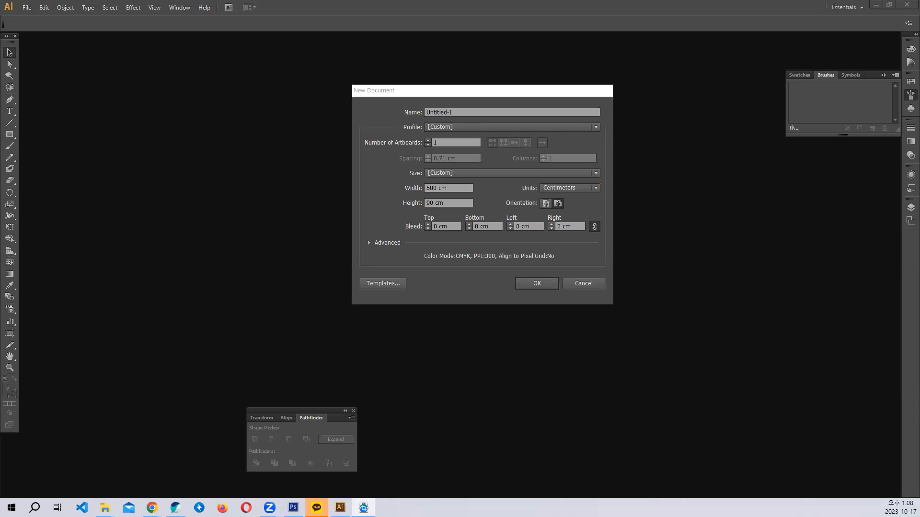
click(584, 283)
- Create a default new document and paste the settings screenshot into it
click(27, 7)
click(30, 18)
click(537, 283)
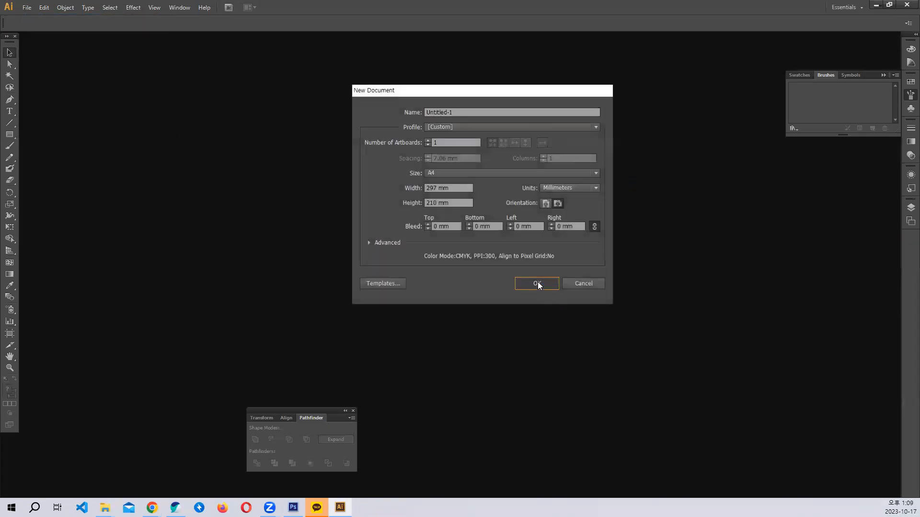
key(ctrl+v)
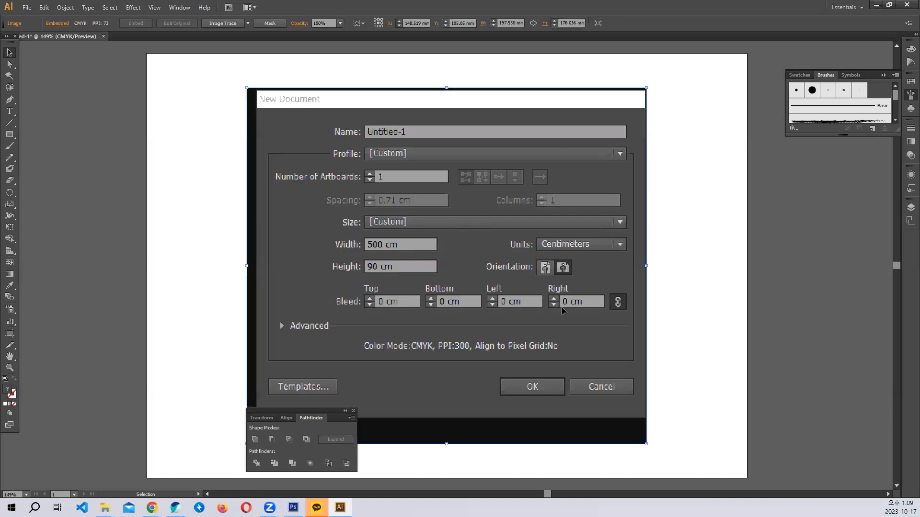
key(ctrl+plus)
- Brush a white loop around Units and underlines beneath the 500 cm and 90 cm values
click(10, 145)
mouse_move(551, 251)
mouse_down()
mouse_move(695, 249)
mouse_move(696, 223)
mouse_move(600, 221)
mouse_move(553, 239)
mouse_move(562, 253)
mouse_up()
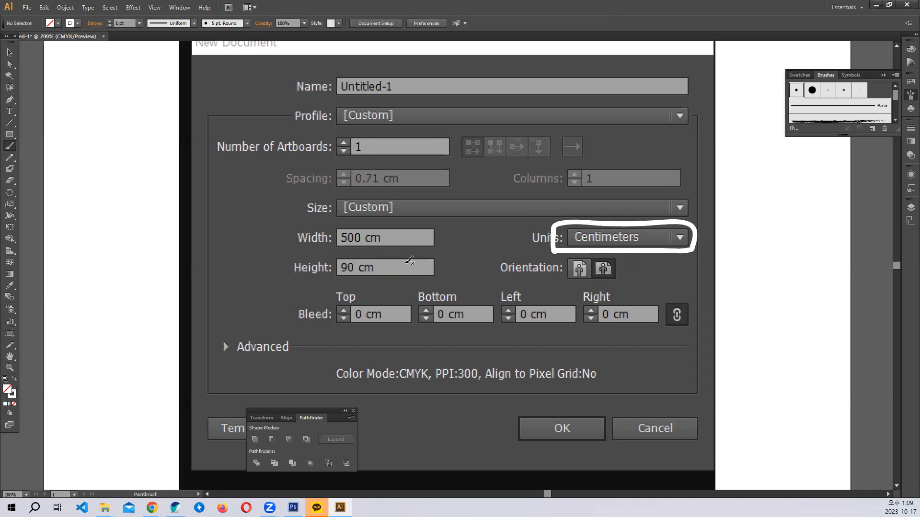
drag(323, 247, 397, 245)
drag(315, 281, 412, 281)
mouse_move(317, 232)
mouse_down()
mouse_move(292, 255)
mouse_move(303, 281)
mouse_up()
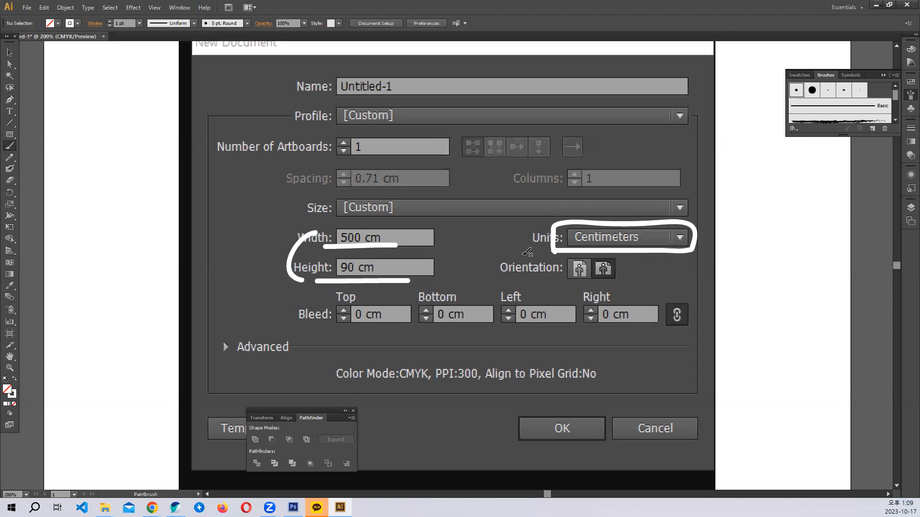
mouse_move(556, 251)
mouse_down()
mouse_move(712, 252)
mouse_move(702, 211)
mouse_move(565, 227)
mouse_up()
drag(333, 247, 407, 248)
drag(322, 280, 423, 280)
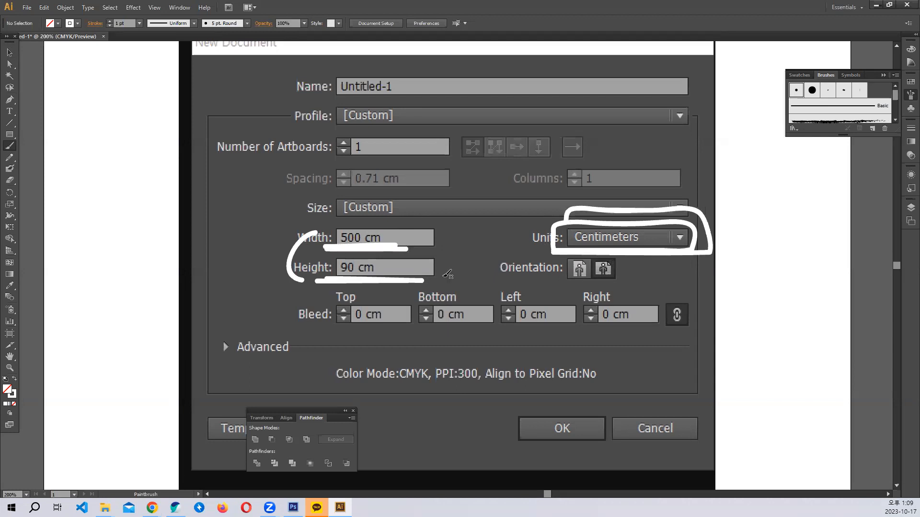
- Create a new 500 × 90 cm document with Centimeters units
click(30, 10)
click(37, 19)
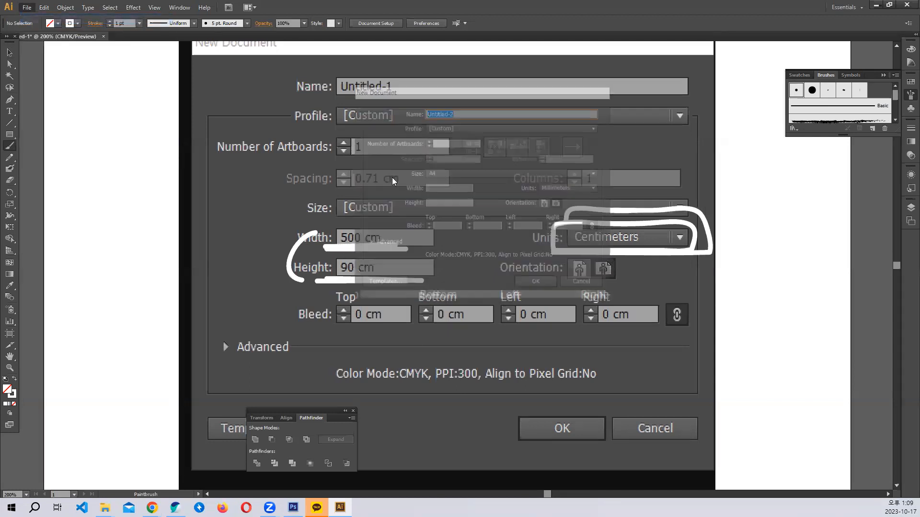
click(567, 188)
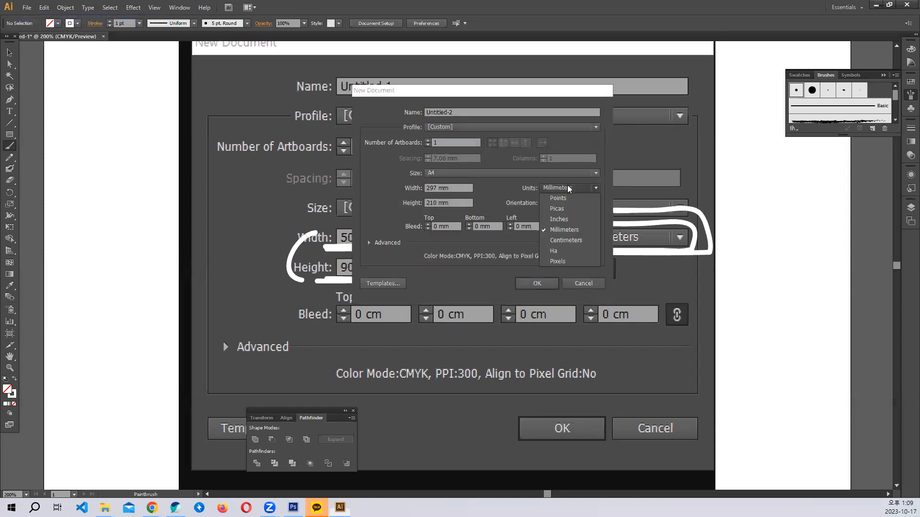
click(574, 240)
double_click(457, 188)
text(500)
key(Tab)
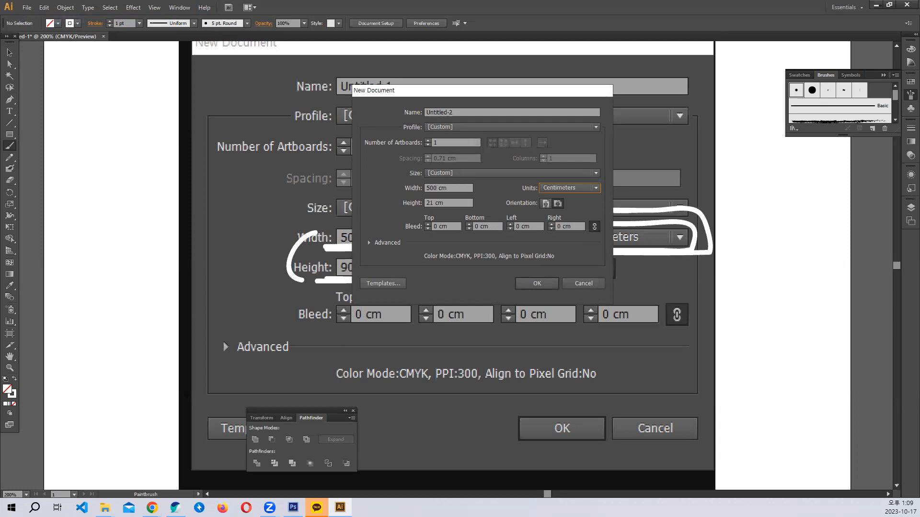
text(90)
key(Return)
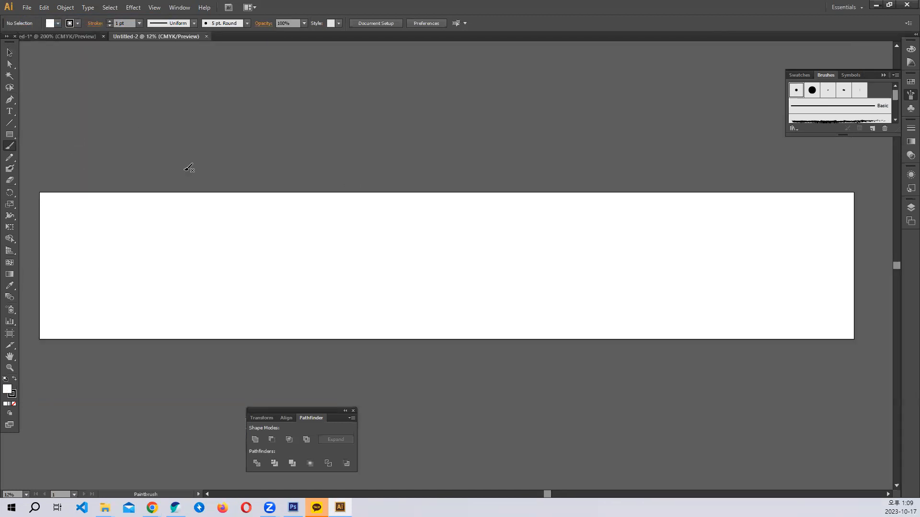
- Paste the clipboard image onto the new wide artboard
key(ctrl+shift+c)
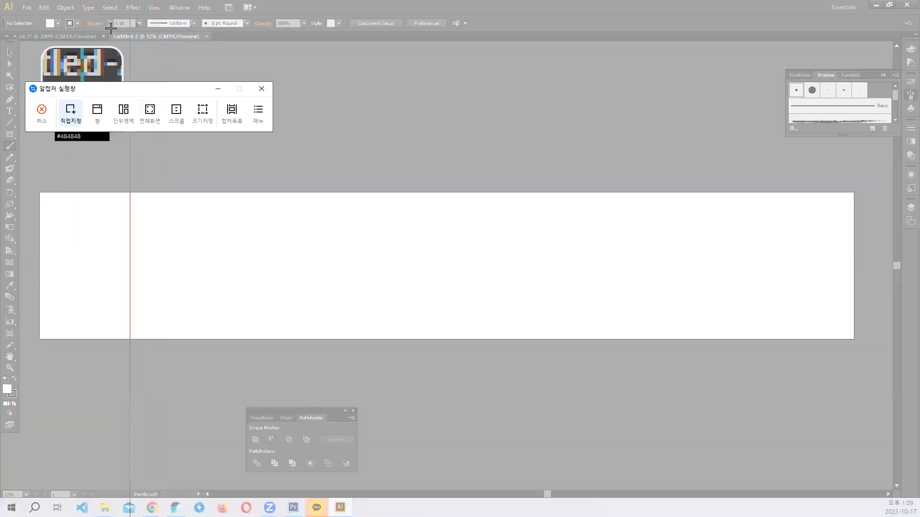
key(Escape)
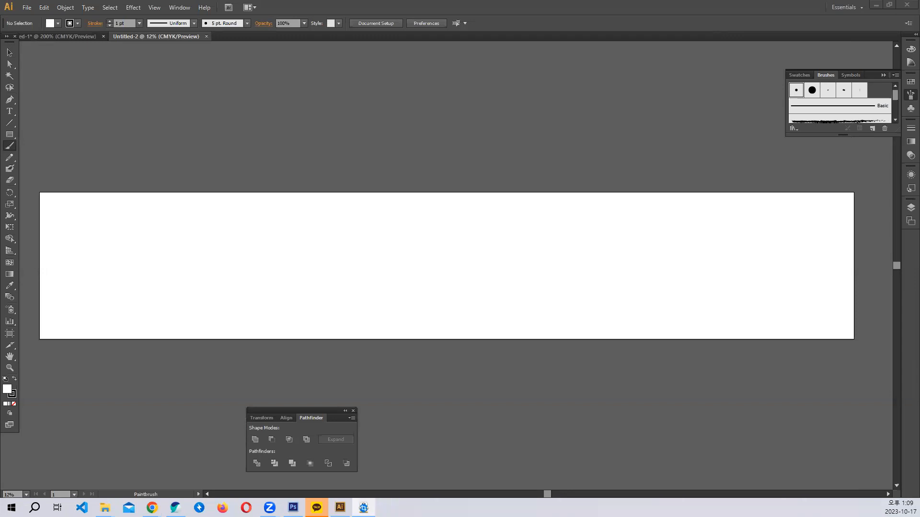
key(ctrl+v)
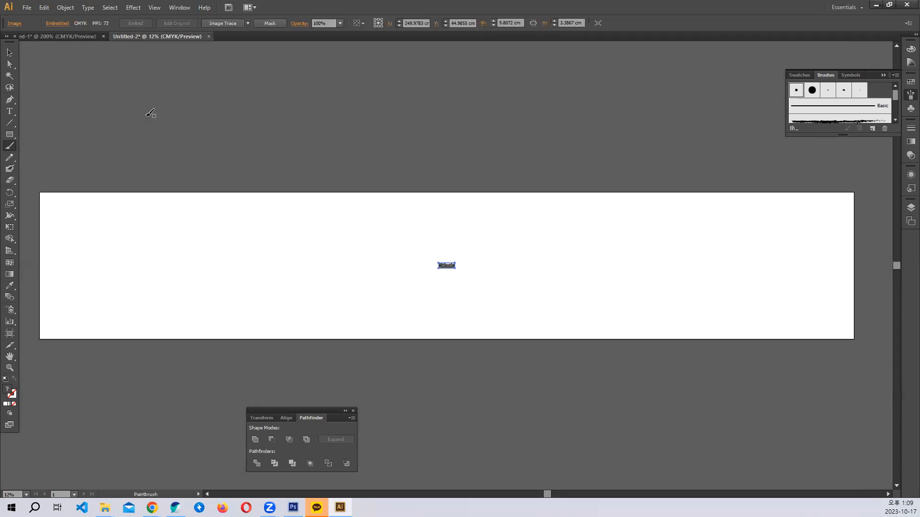
- Enlarge the pasted image on the banner and brush an underline under its document title
key(v)
drag(449, 266, 656, 298)
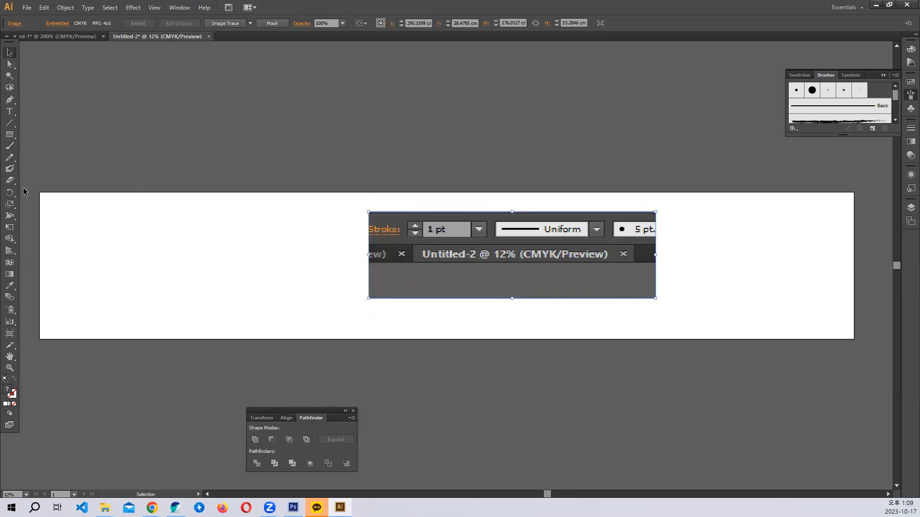
click(9, 145)
drag(476, 267, 541, 266)
drag(474, 266, 541, 267)
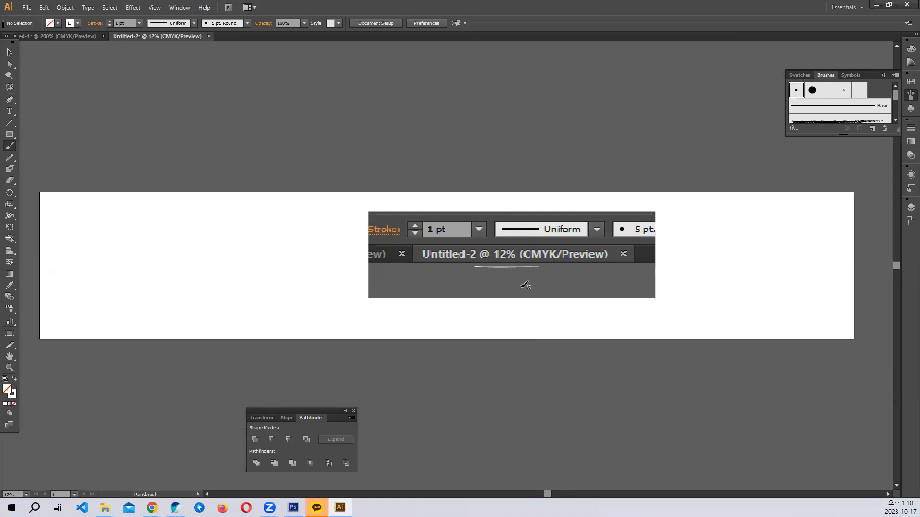
- Delete the pasted image together with its underline
click(9, 52)
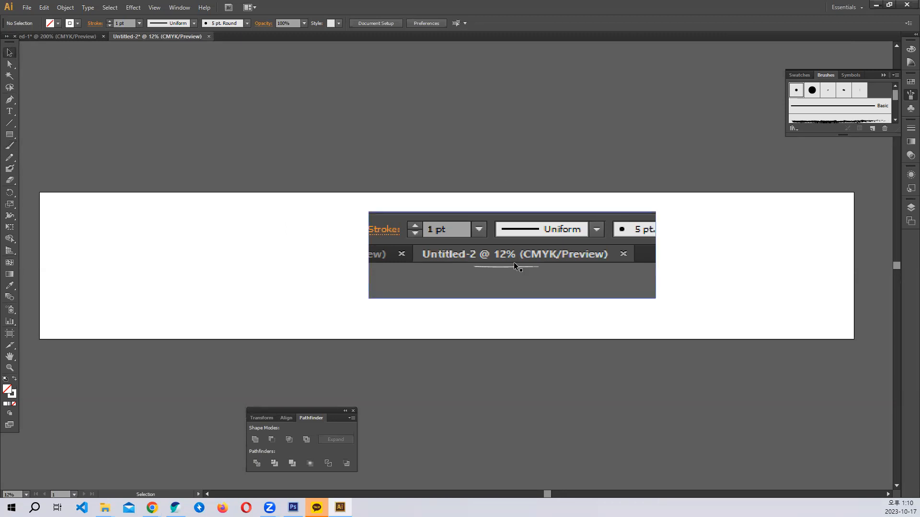
drag(400, 143, 601, 309)
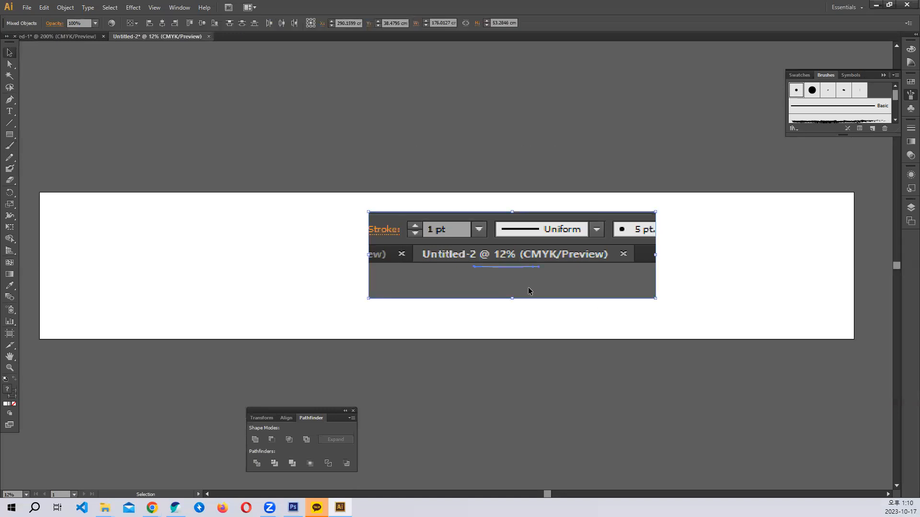
key(Delete)
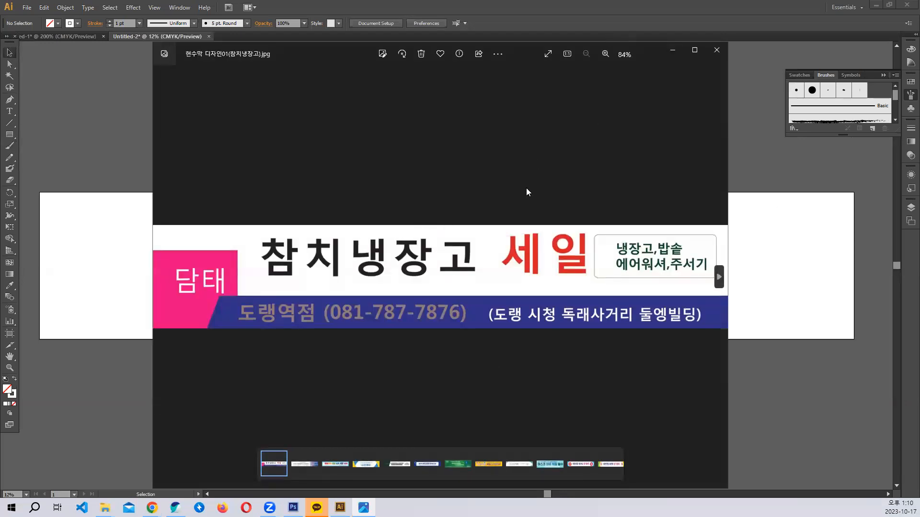
- Screen-capture the whole sample banner image and close the Photos viewer
key(ctrl+shift+c)
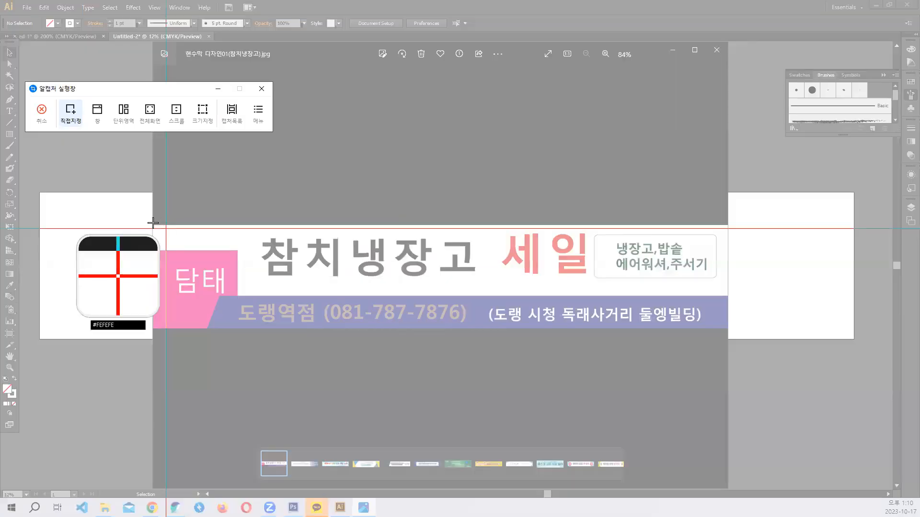
drag(151, 223, 724, 331)
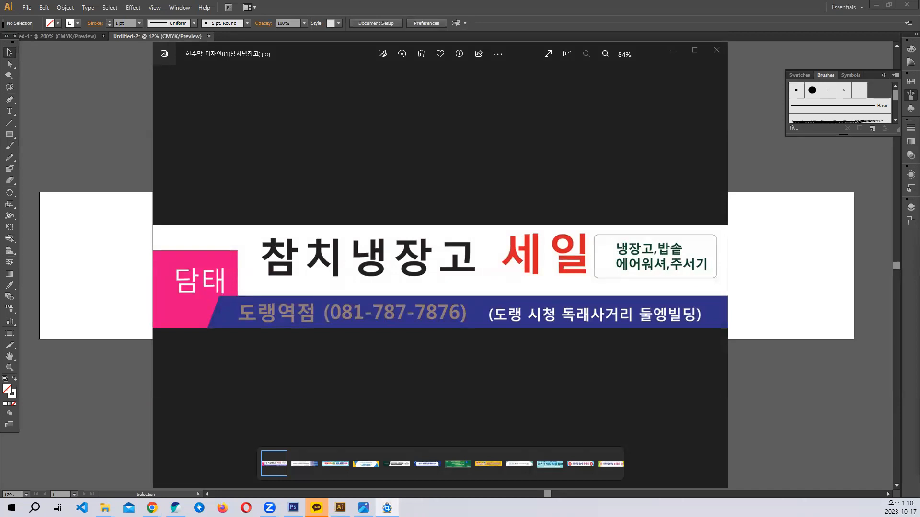
click(718, 51)
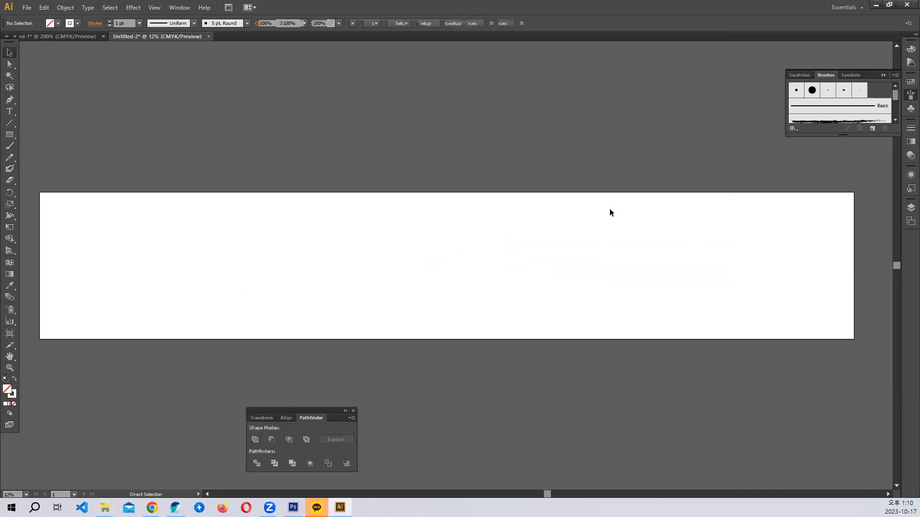
- Paste the sample banner above the artboard, stretch it to about its width, and close the Brushes panel
key(ctrl+v)
drag(451, 271, 850, 182)
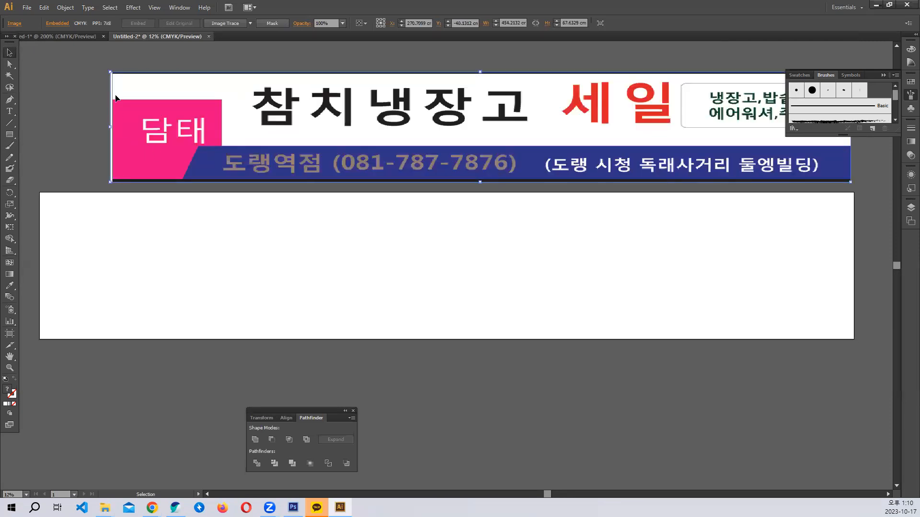
drag(110, 72, 54, 72)
mouse_move(869, 75)
mouse_down()
mouse_move(868, 261)
mouse_move(853, 420)
mouse_up()
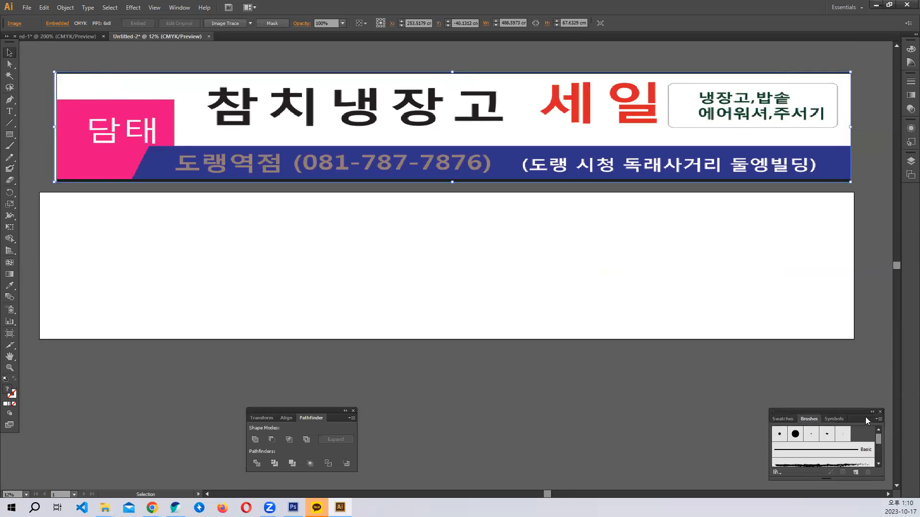
click(880, 412)
click(541, 403)
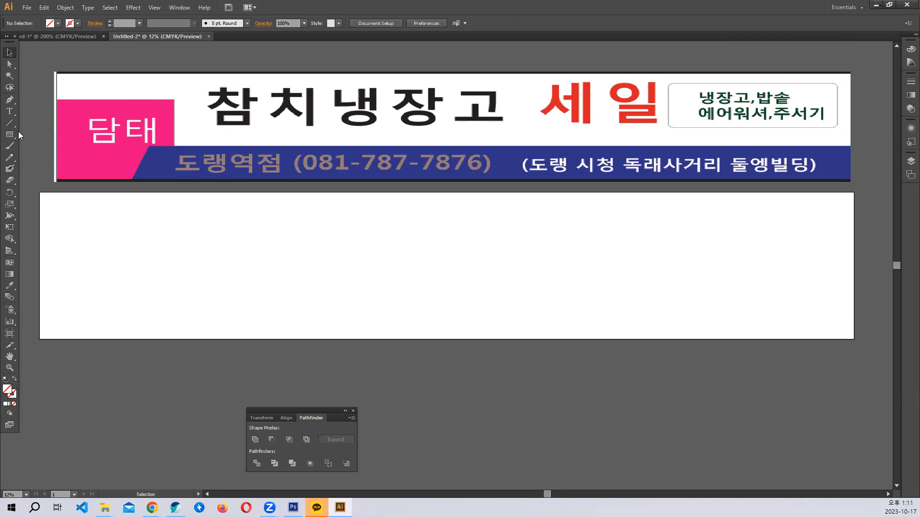
- Start and then abandon an empty text object on the artboard
click(10, 111)
click(283, 246)
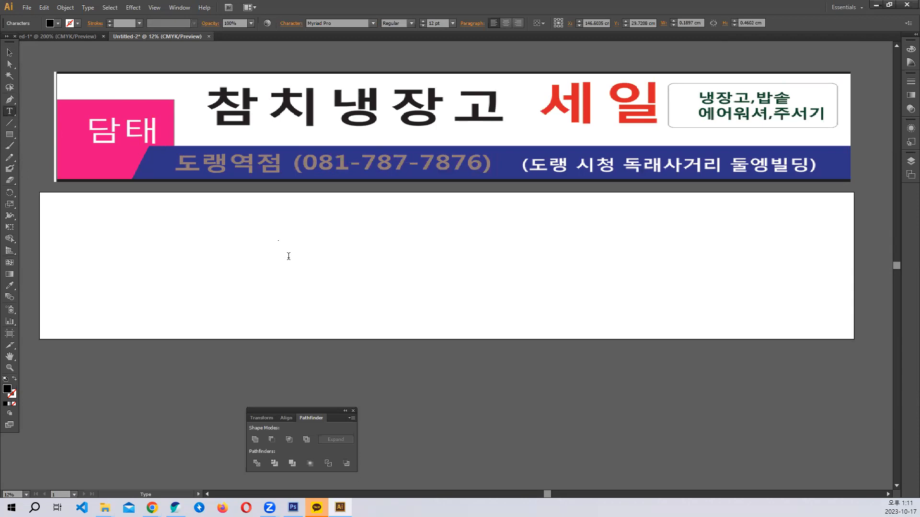
key(Escape)
drag(305, 276, 259, 228)
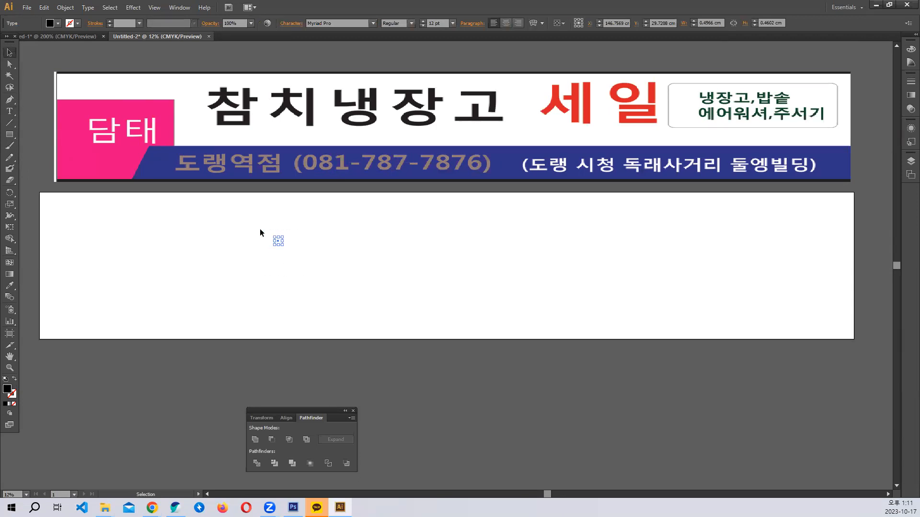
click(260, 228)
- Type 김치냉장고 at 1000 pt on the artboard and shift it left
click(9, 110)
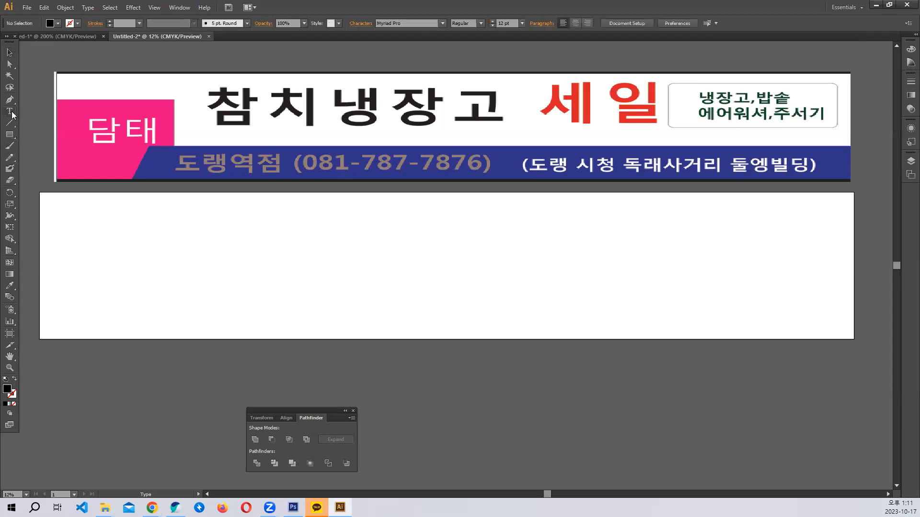
click(324, 255)
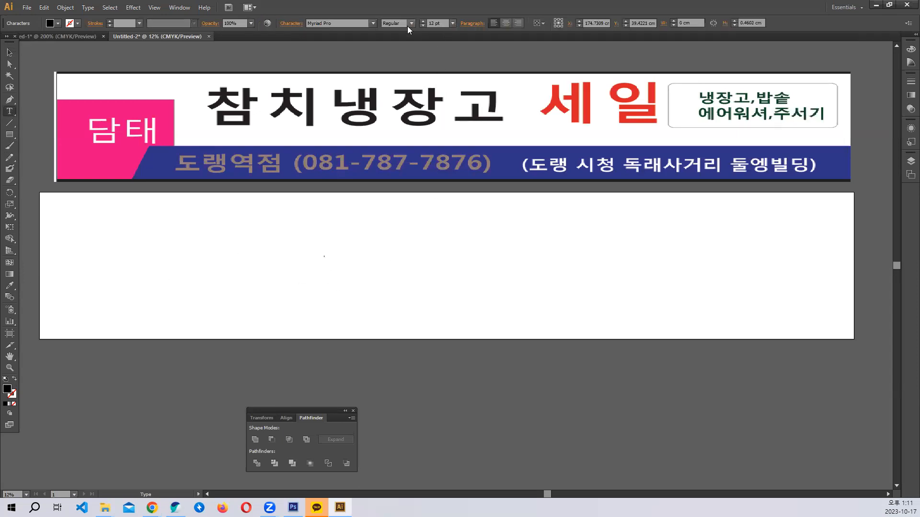
click(440, 25)
drag(446, 23, 383, 23)
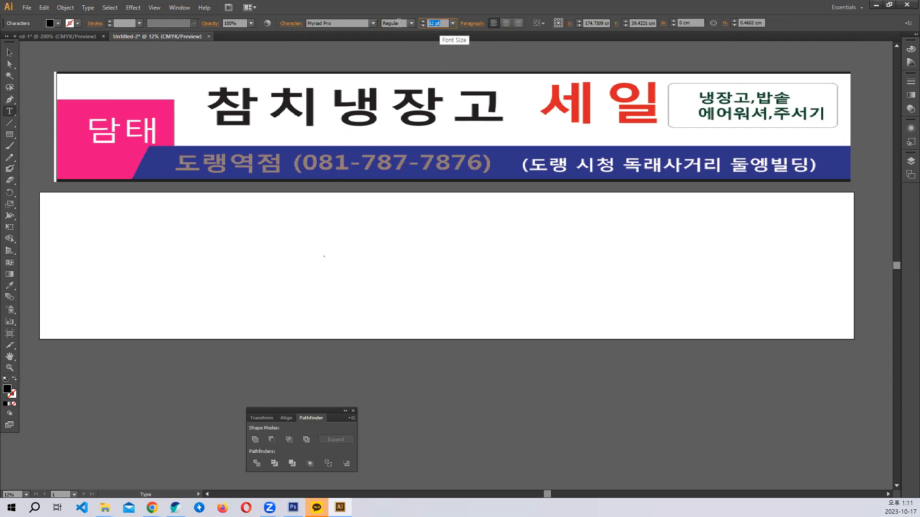
text(1000)
key(Return)
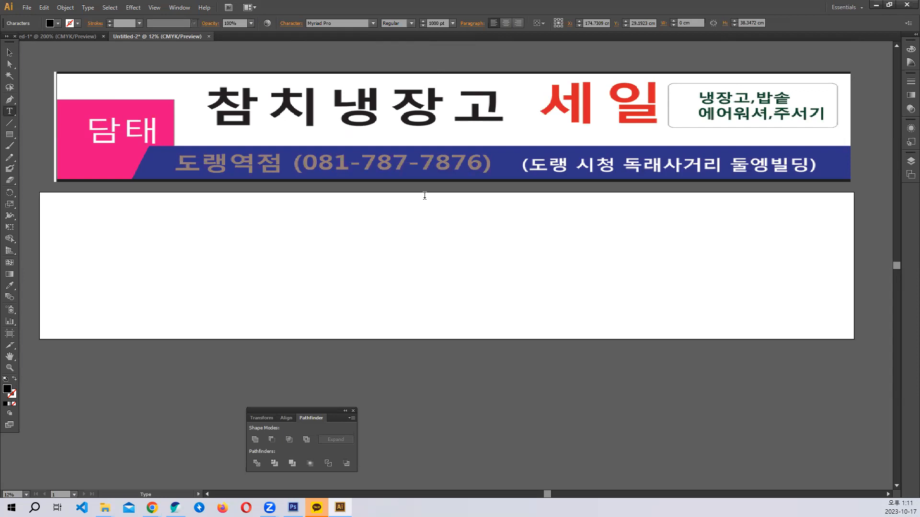
text(C)
text(참)
key(BackSpace)
text(김치냉자ㅇ고)
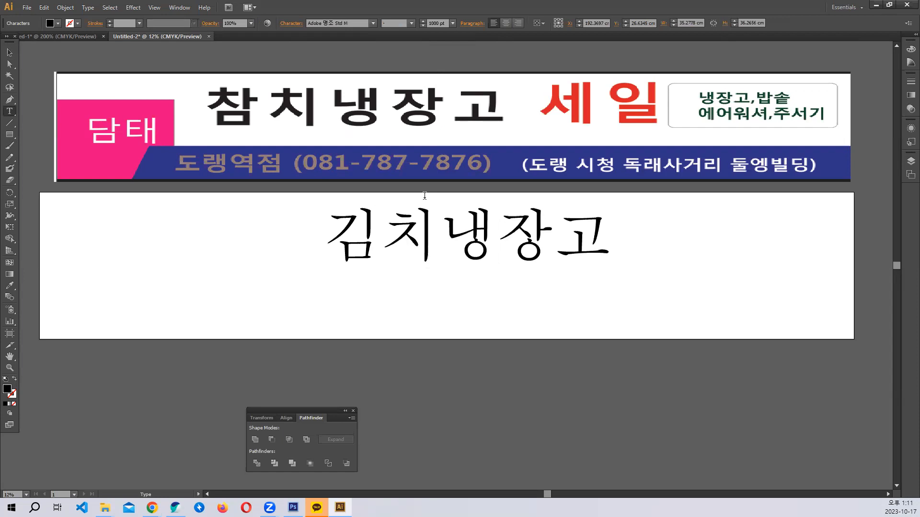
key(Escape)
drag(415, 219, 363, 247)
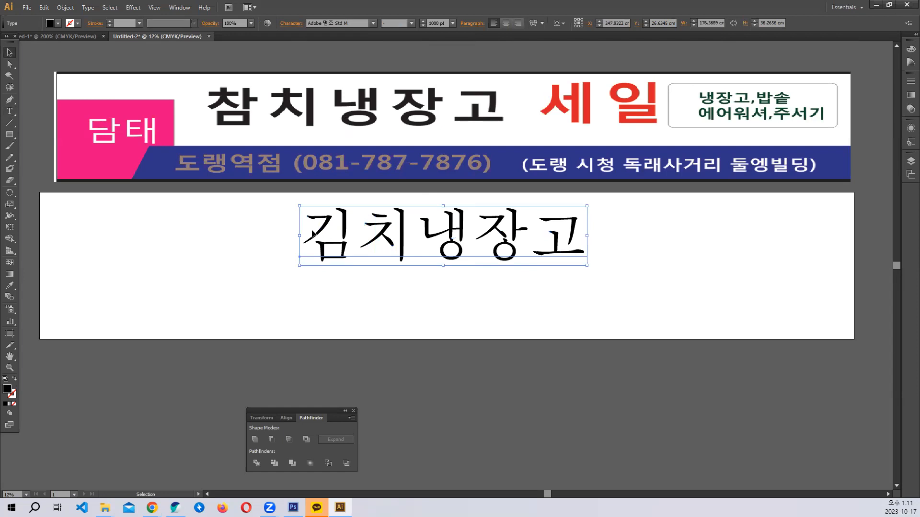
- Reduce the 김치냉장고 title to 800 pt
click(9, 111)
drag(326, 251, 595, 216)
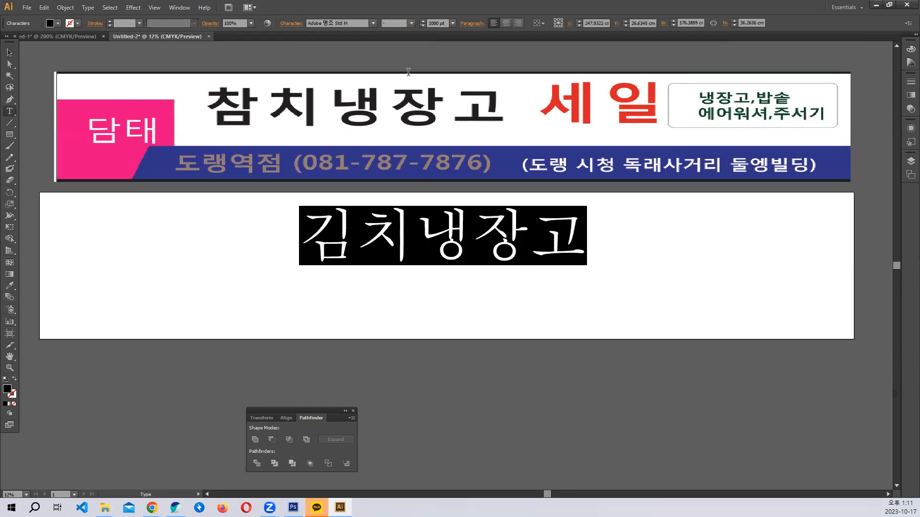
click(436, 23)
text(800)
key(Return)
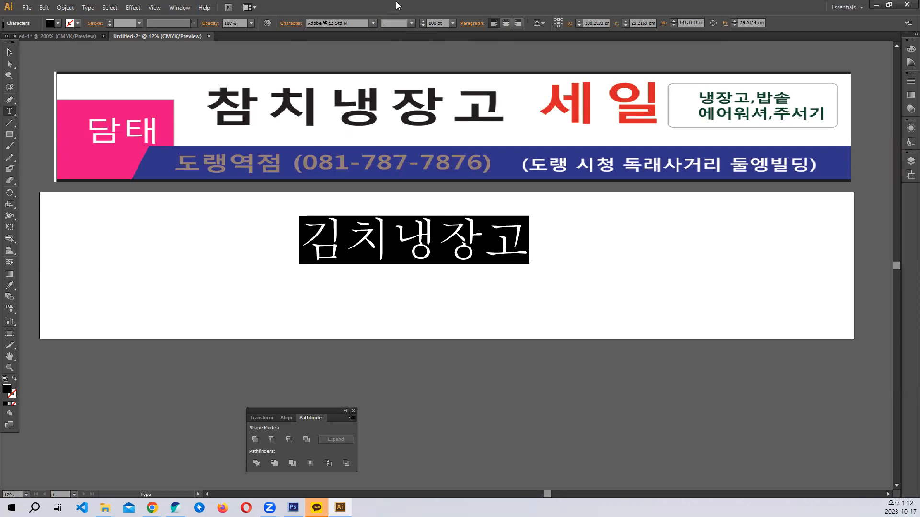
- Give the title a Korean sans font at 1000 pt and move it to the artboard's left
click(343, 23)
key(Down)
key(Down)
key(Down)
key(Down)
key(Down)
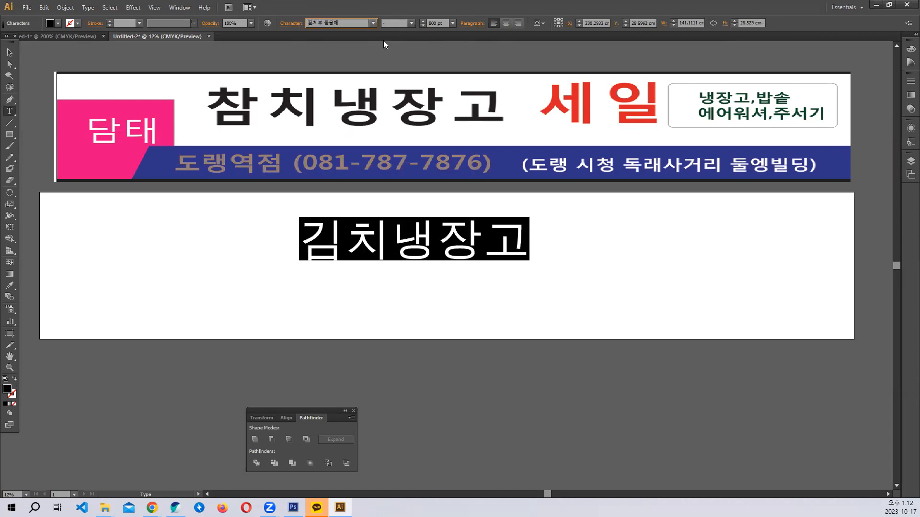
key(Tab)
text(100)
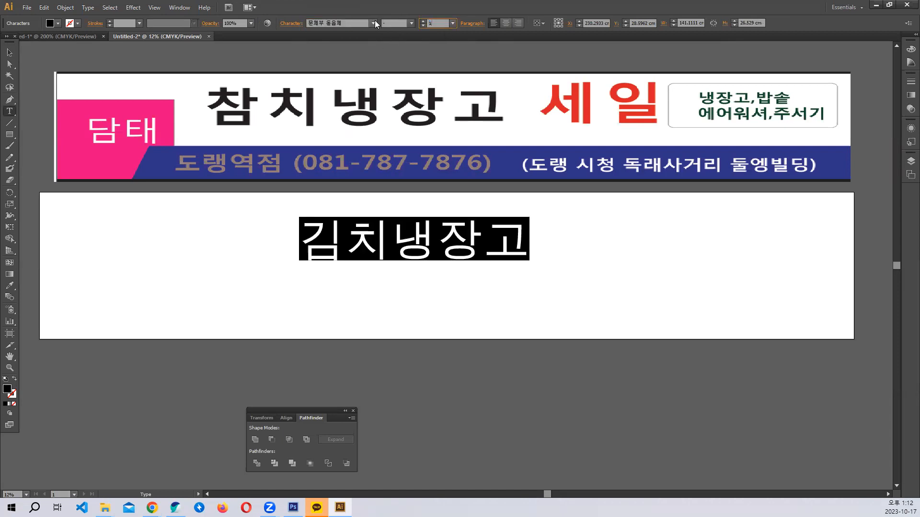
key(Return)
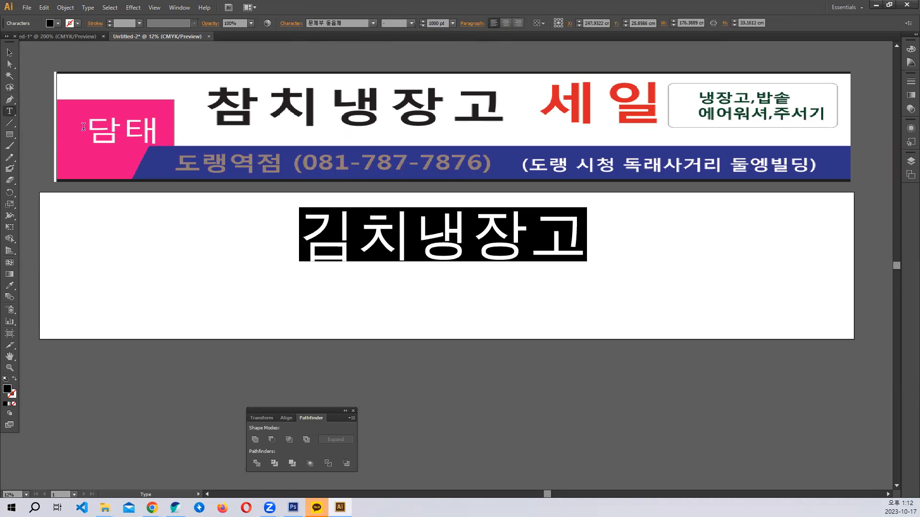
key(Escape)
drag(472, 234, 358, 236)
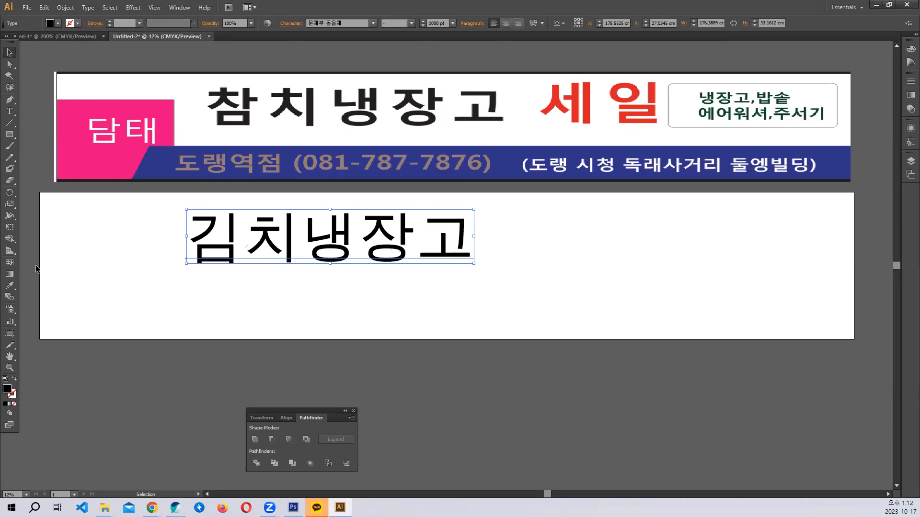
click(9, 111)
- Add a red 세일 in the title's font right beside 김치냉장고, closing the gap
click(537, 256)
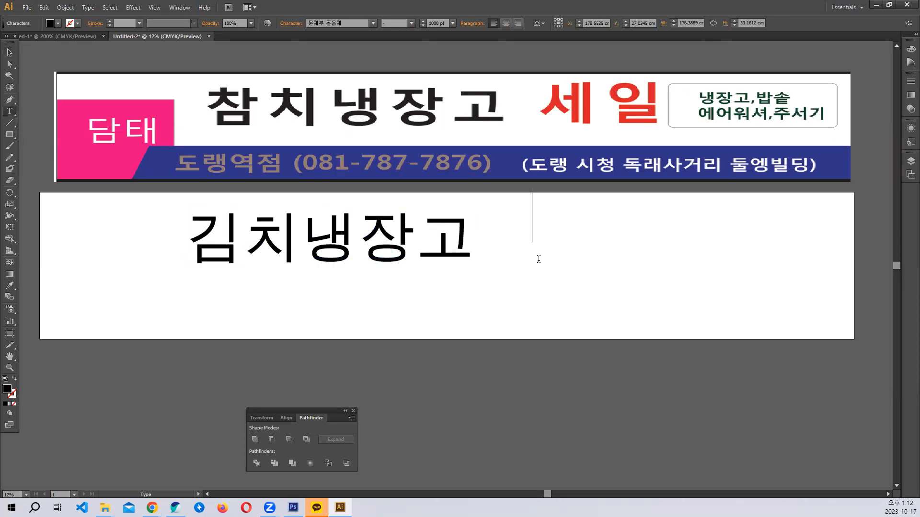
text(세일)
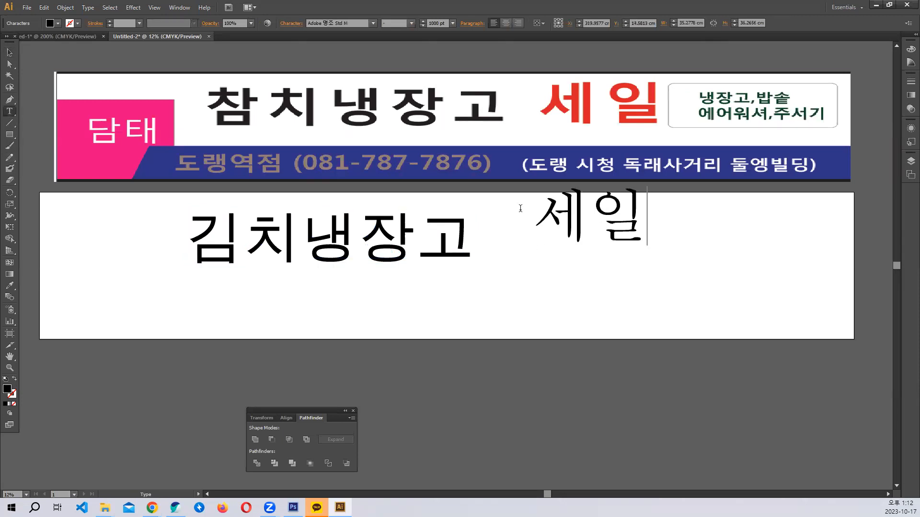
drag(529, 209, 691, 203)
click(335, 23)
scroll(335, 23, down, 3)
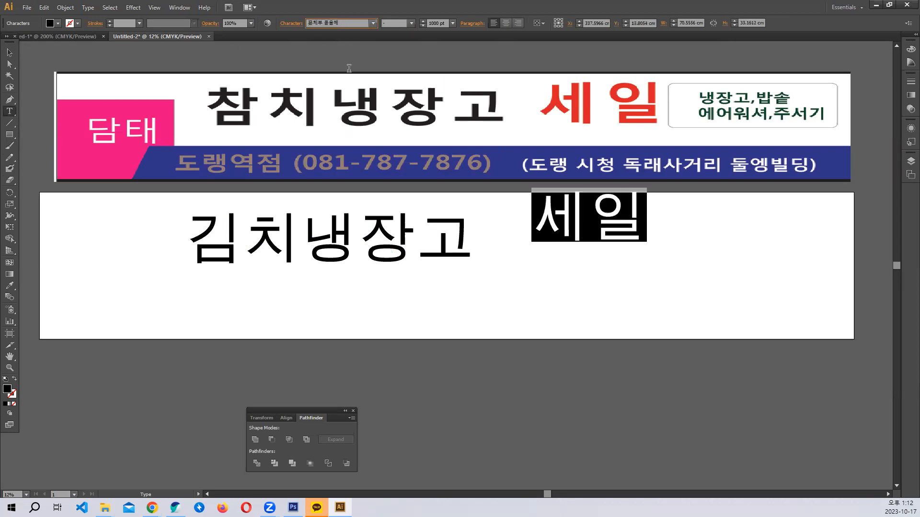
click(13, 54)
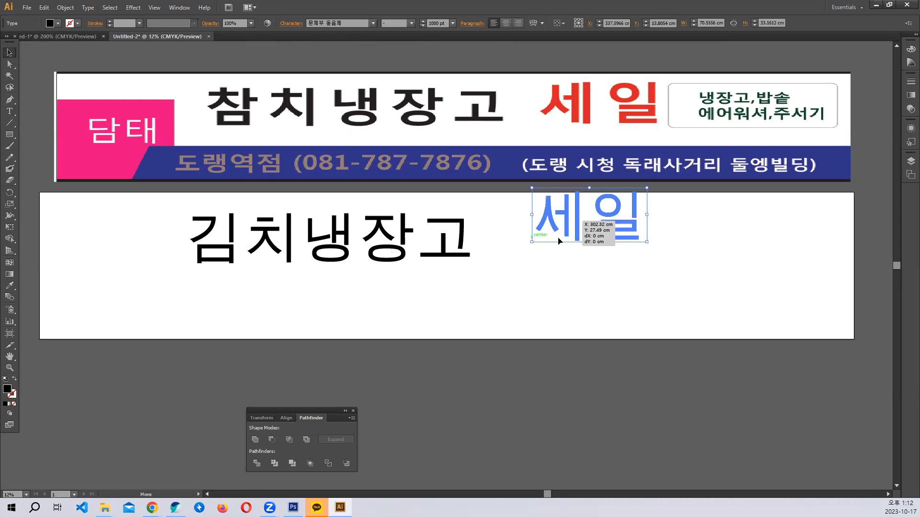
click(51, 24)
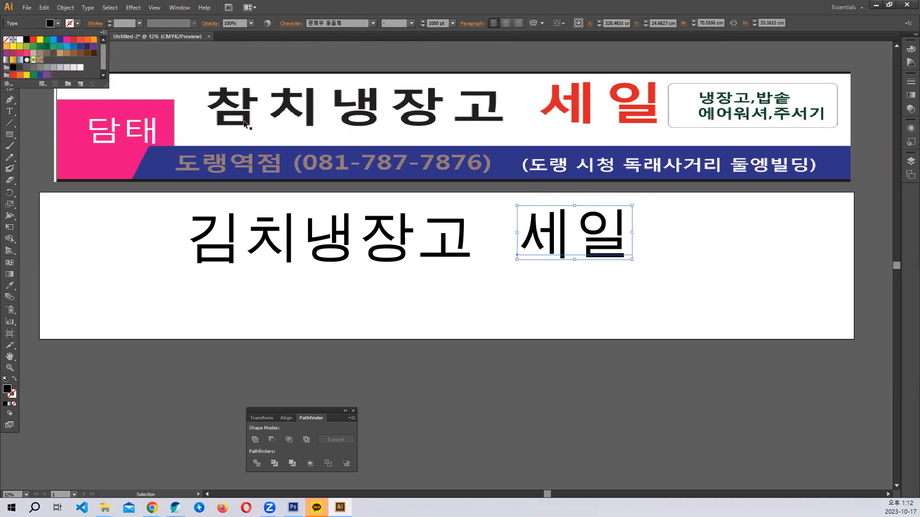
click(33, 39)
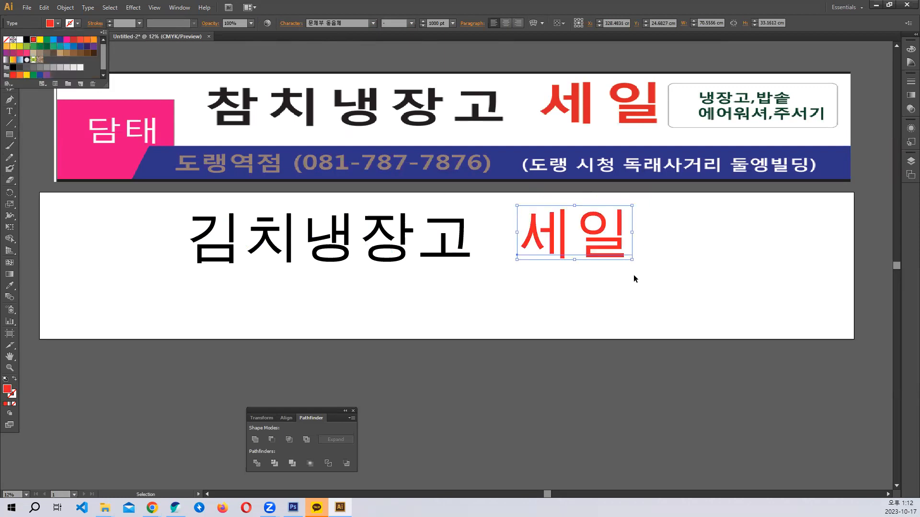
click(412, 246)
drag(568, 251, 547, 251)
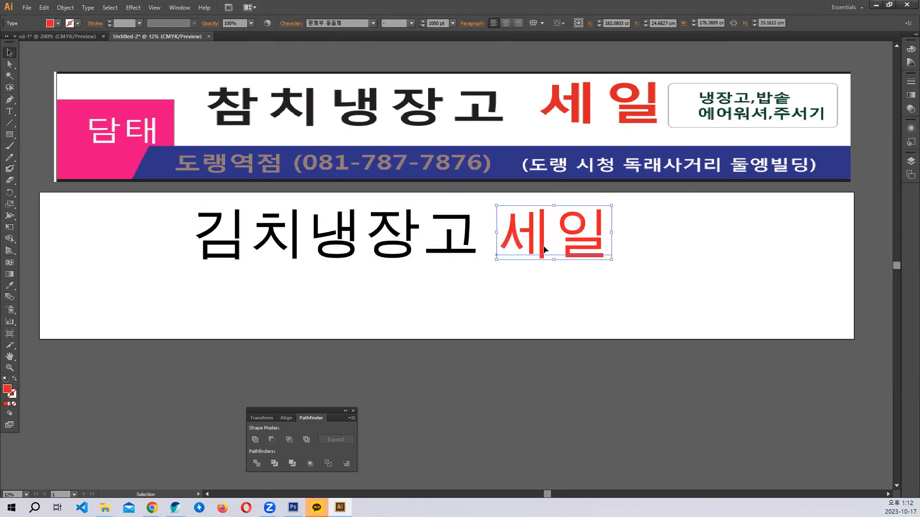
- Draw a lower-left rectangle, eyedrop the sample's pink into it, and align it to the artboard edge
click(10, 134)
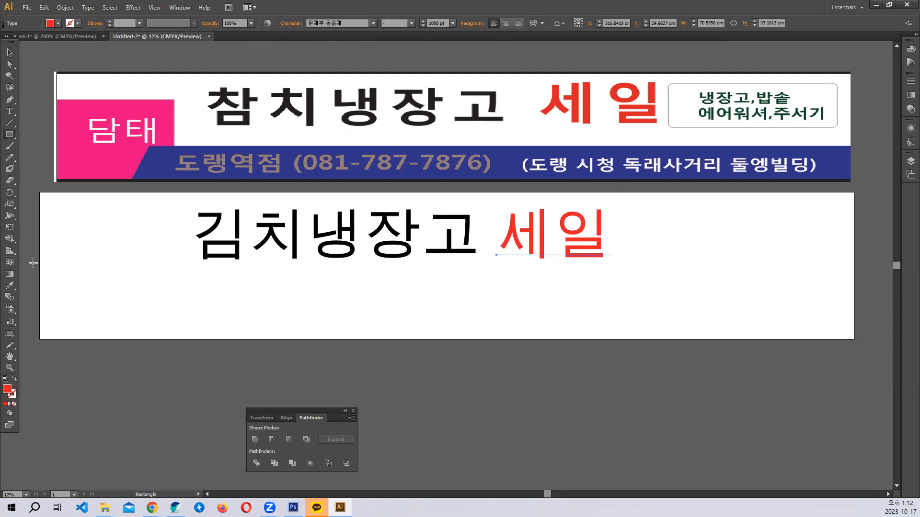
drag(38, 245, 139, 339)
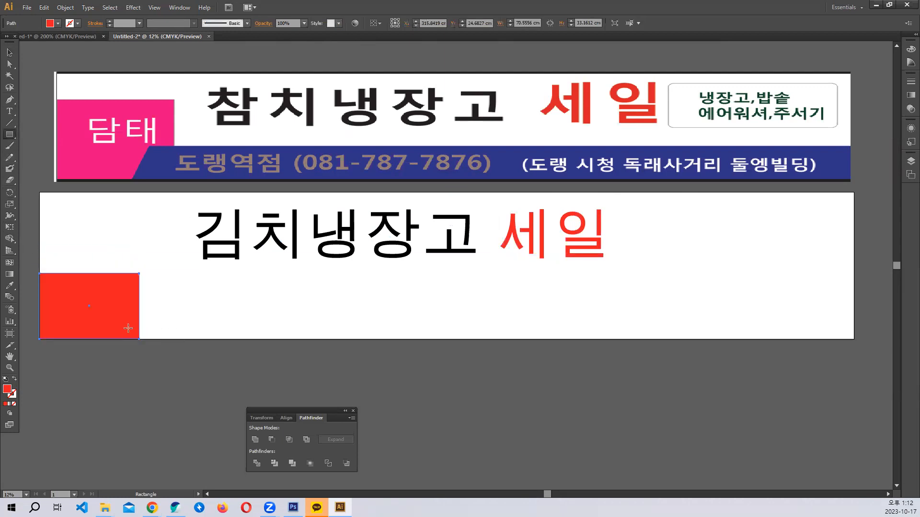
click(10, 286)
click(100, 157)
click(9, 52)
click(222, 336)
drag(138, 274, 110, 313)
click(111, 260)
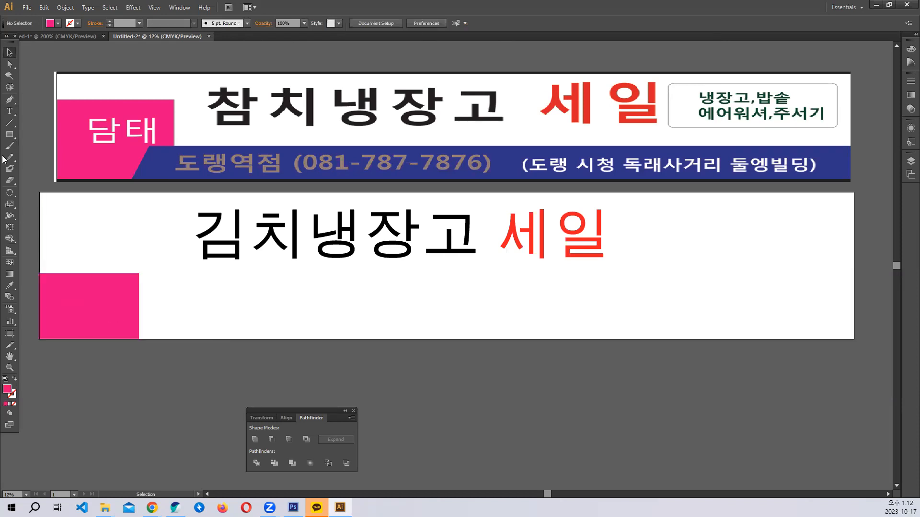
click(9, 111)
click(249, 311)
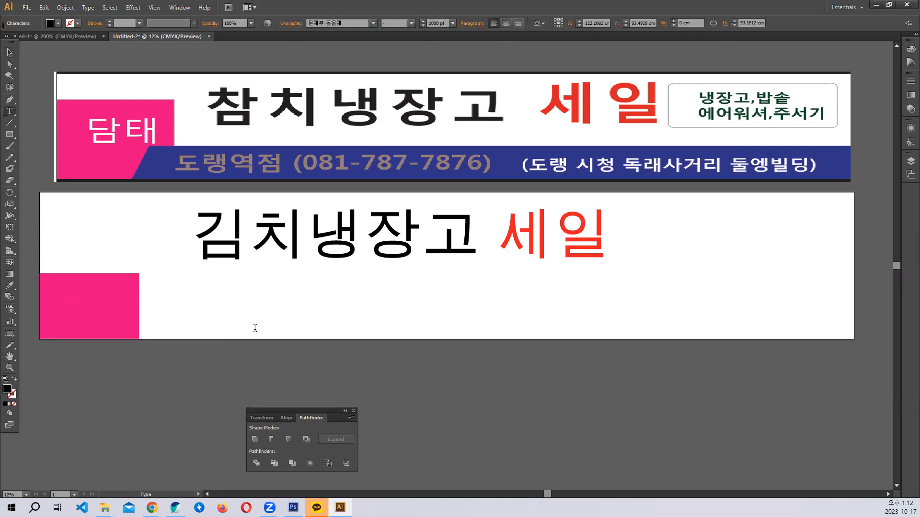
- Type 딤채 and set it to 600 pt in 문체부 돋음체
text(디)
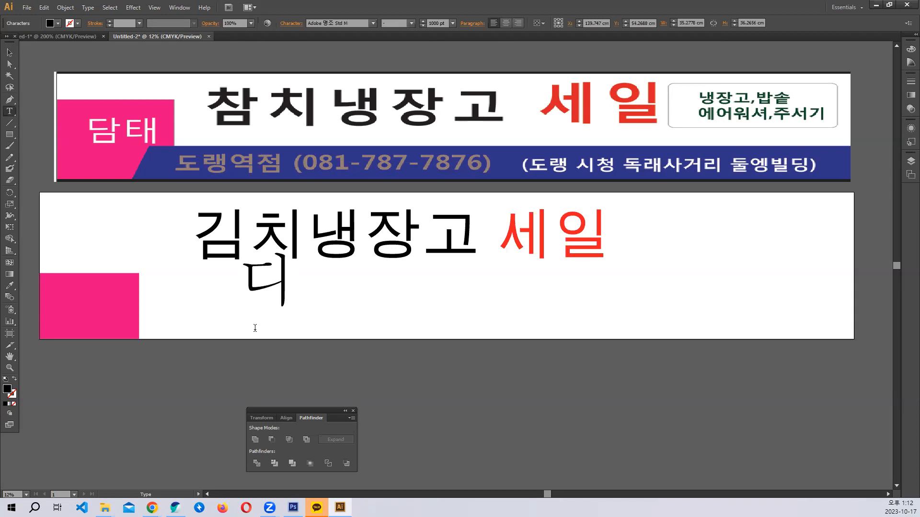
text(ㅁ채)
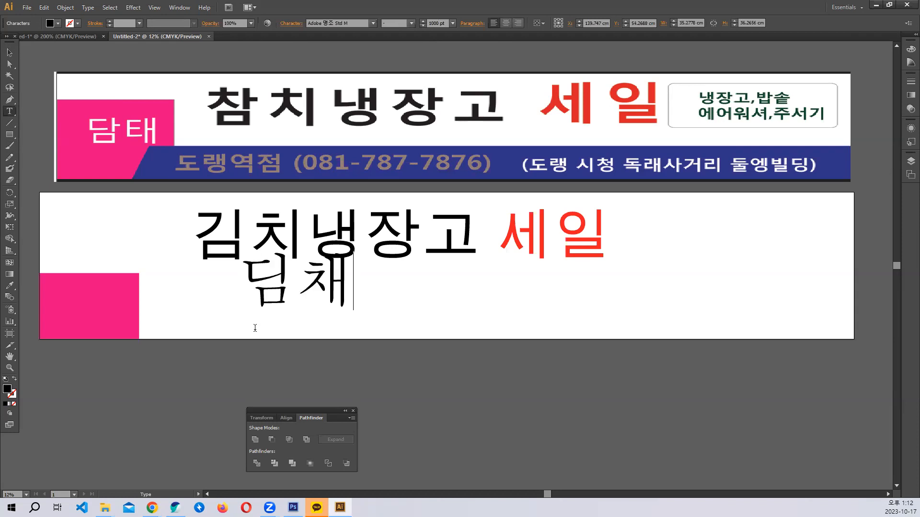
key(ctrl+a)
key(ctrl+shift+comma)
key(ctrl+shift+comma)
key(ctrl+shift+comma)
key(ctrl+shift+comma)
key(ctrl+shift+comma)
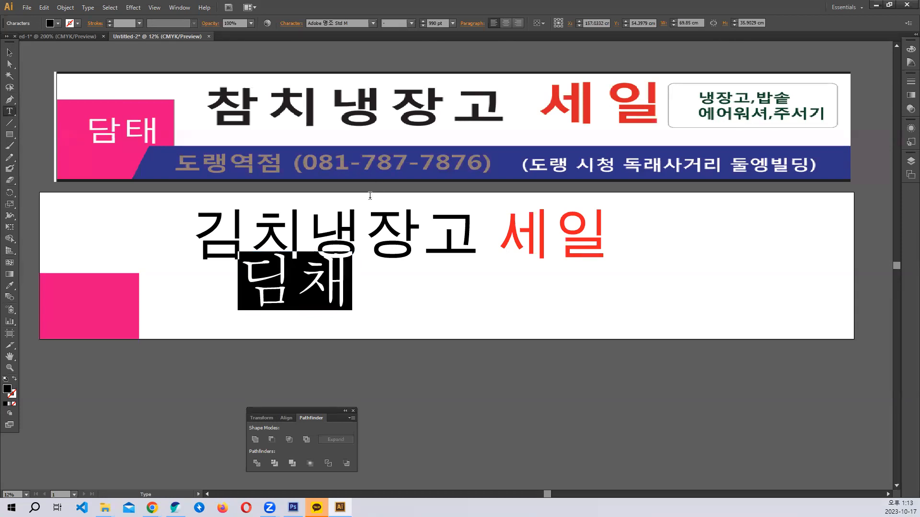
click(437, 23)
text(600)
key(Return)
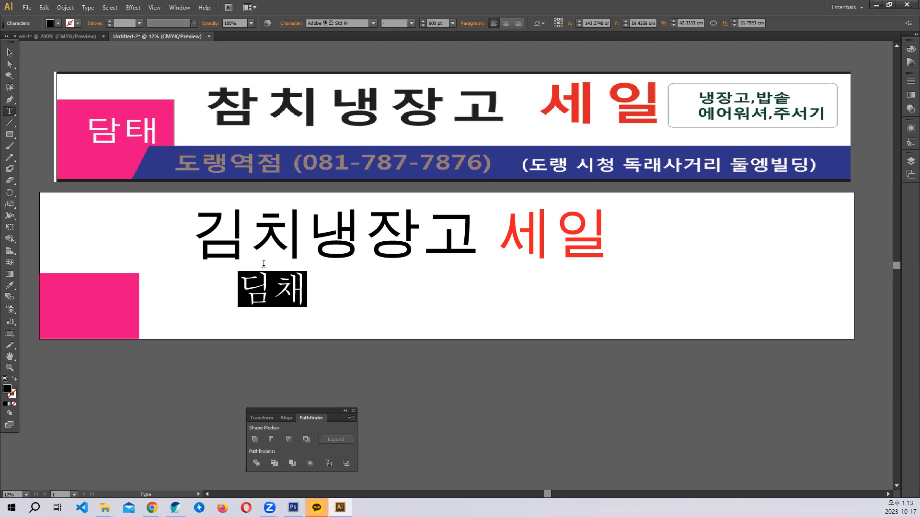
click(333, 23)
key(Down)
key(Down)
key(Down)
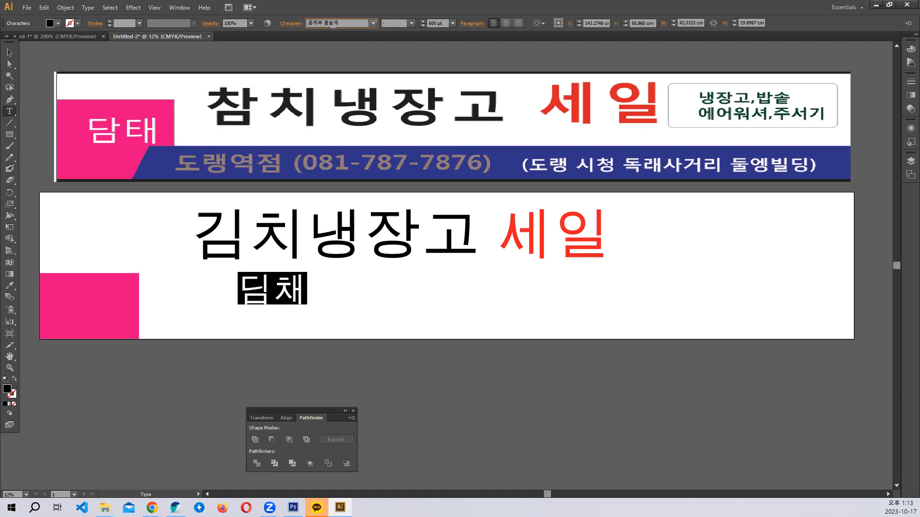
- Move 딤채 into the pink box and fill it white
key(Escape)
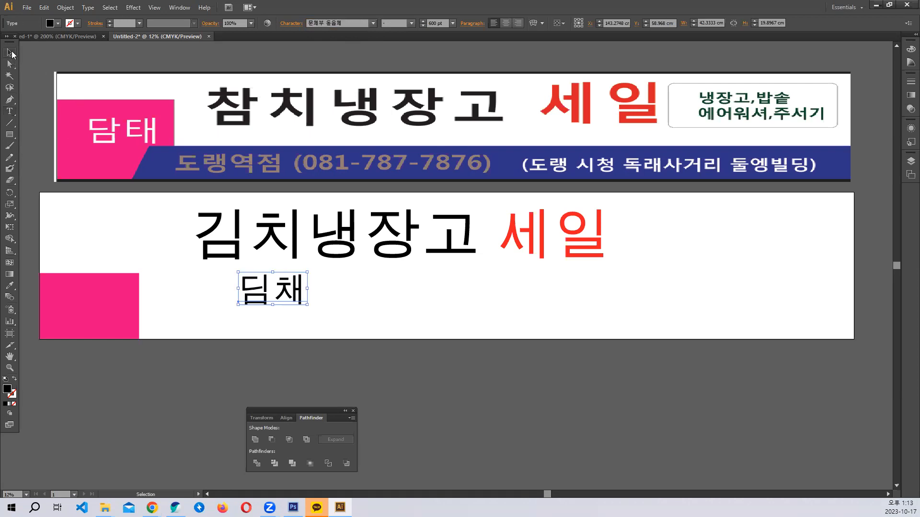
drag(258, 295, 97, 311)
click(254, 324)
click(91, 309)
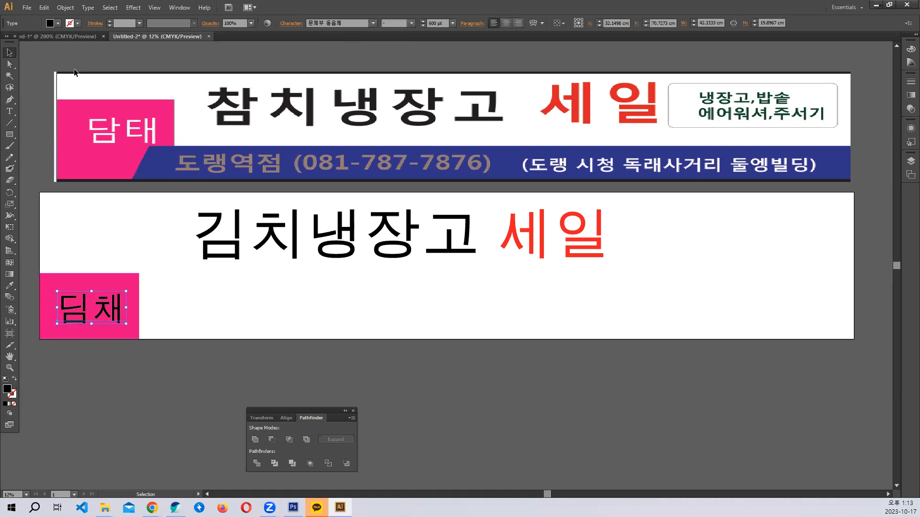
click(58, 23)
click(20, 40)
click(228, 306)
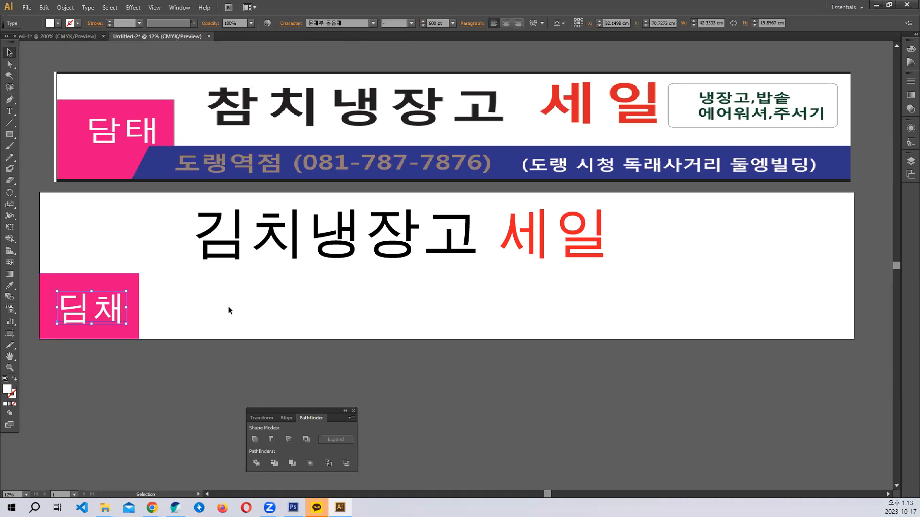
- Draw a rectangle along the second banner's bottom and fill it with the top banner's navy blue
click(12, 136)
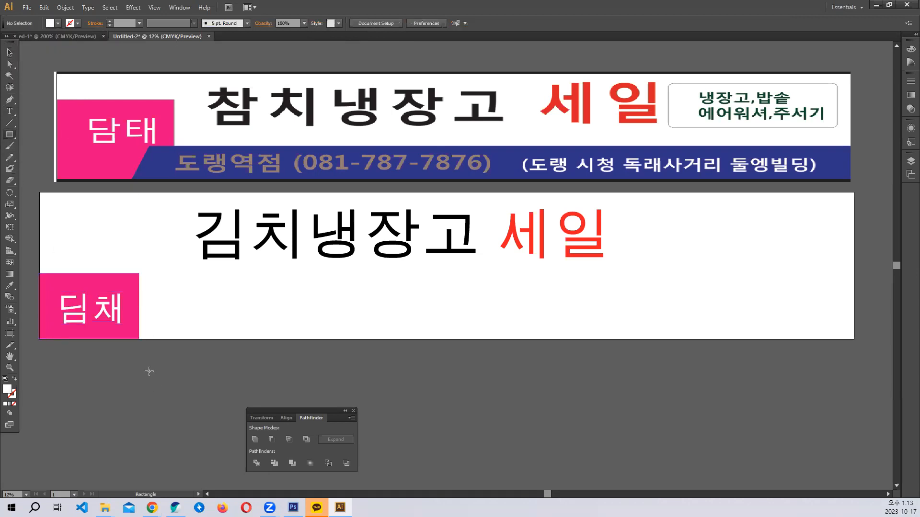
drag(853, 339, 132, 291)
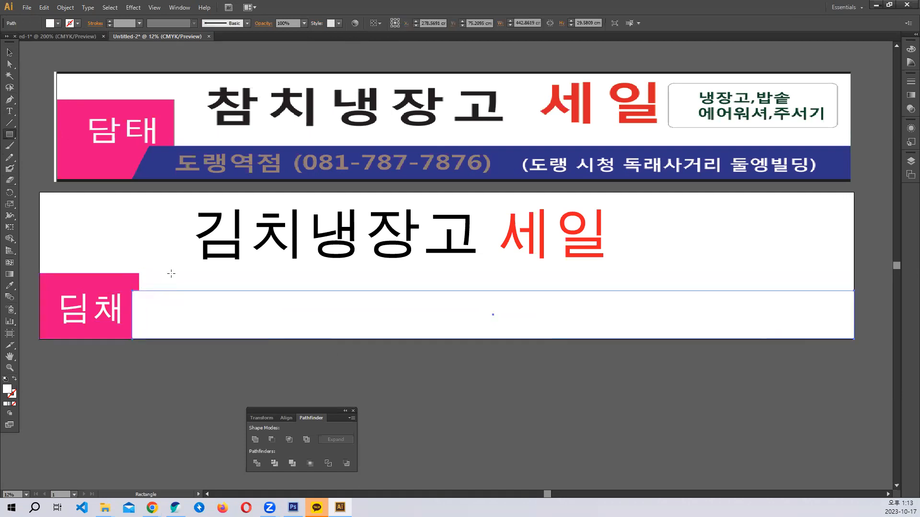
click(10, 285)
click(159, 160)
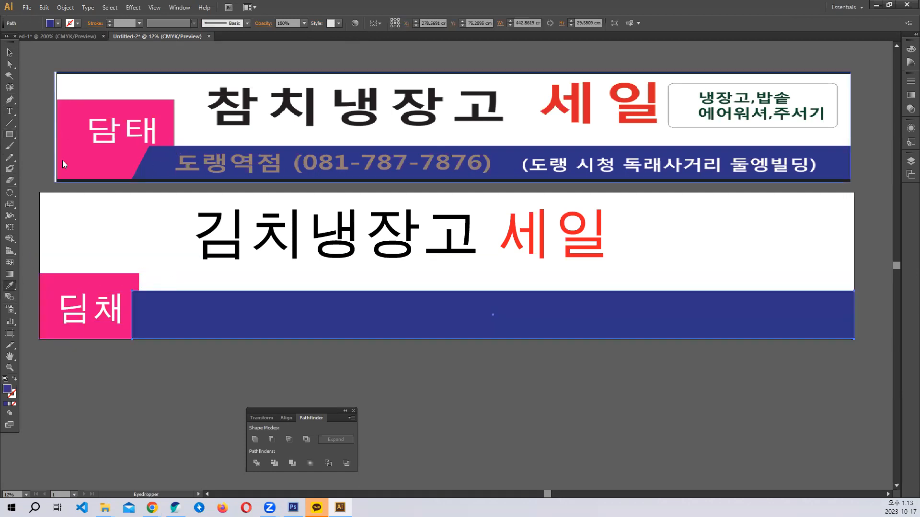
- Drag the band's top-left anchor to slant its left edge, extending it leftward
click(9, 64)
click(178, 268)
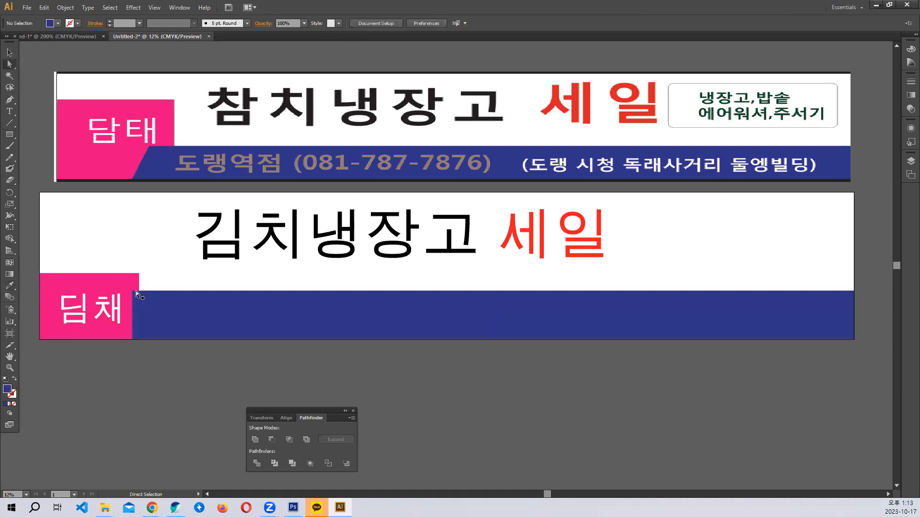
drag(134, 292, 121, 314)
click(9, 52)
click(144, 326)
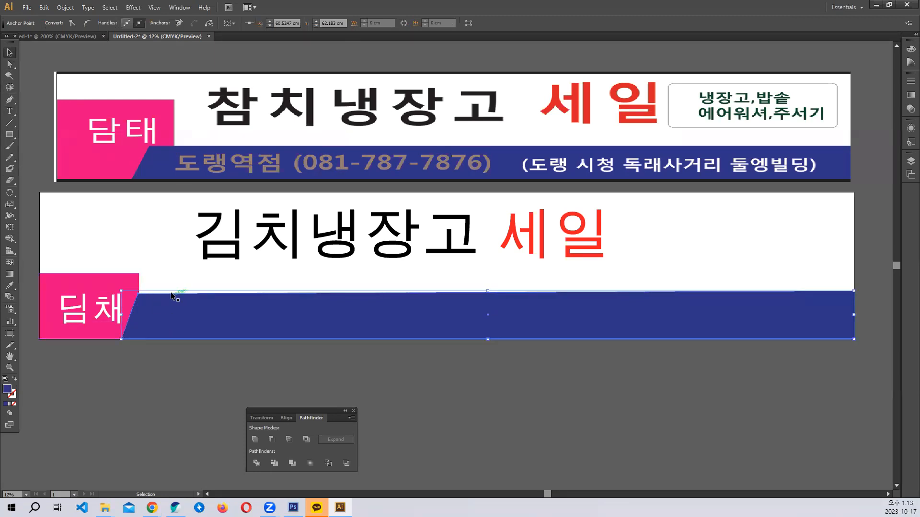
key(ctrl+shift+a)
click(188, 325)
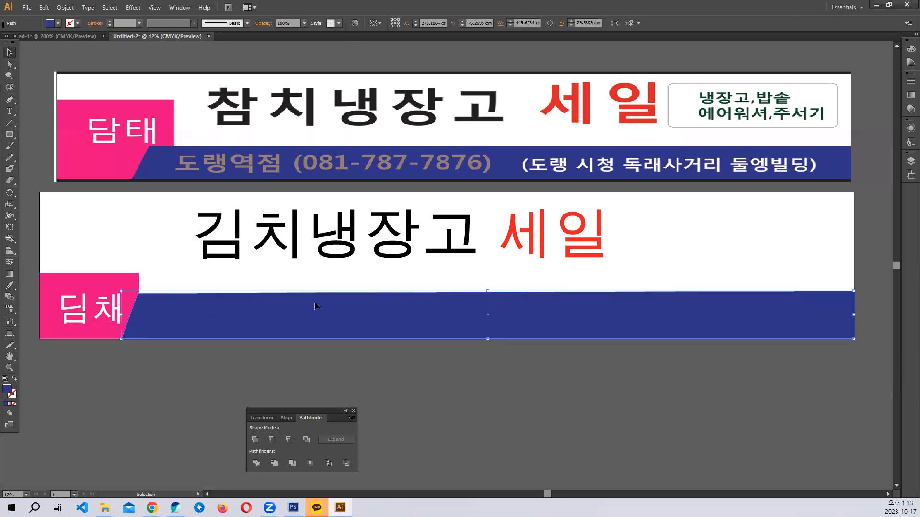
click(329, 385)
- Type the store line '도랭역점' followed by the store's phone number in parentheses, fixing mistyped digits
key(t)
click(358, 367)
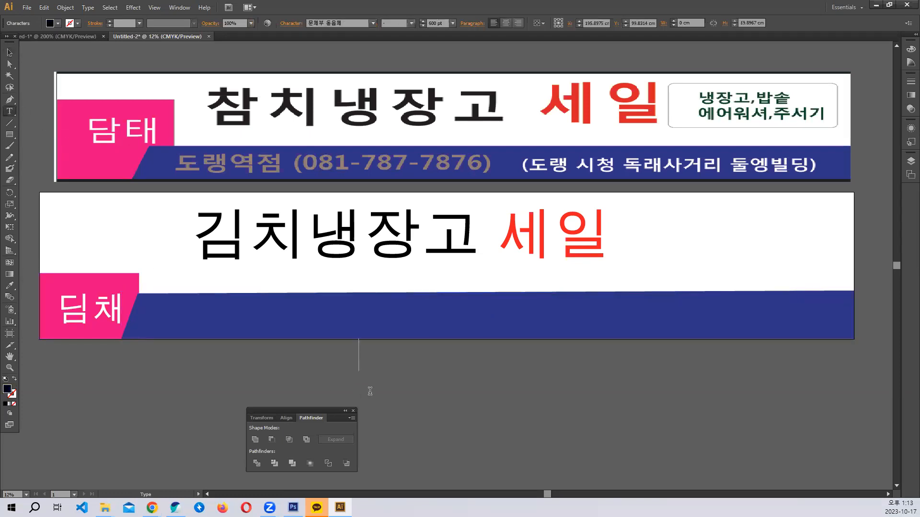
text(도)
text(랭역점)
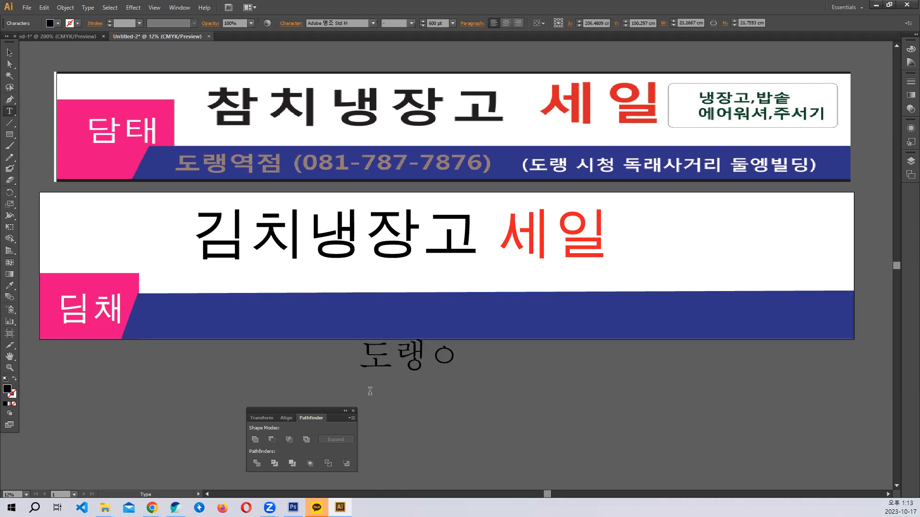
text( ()
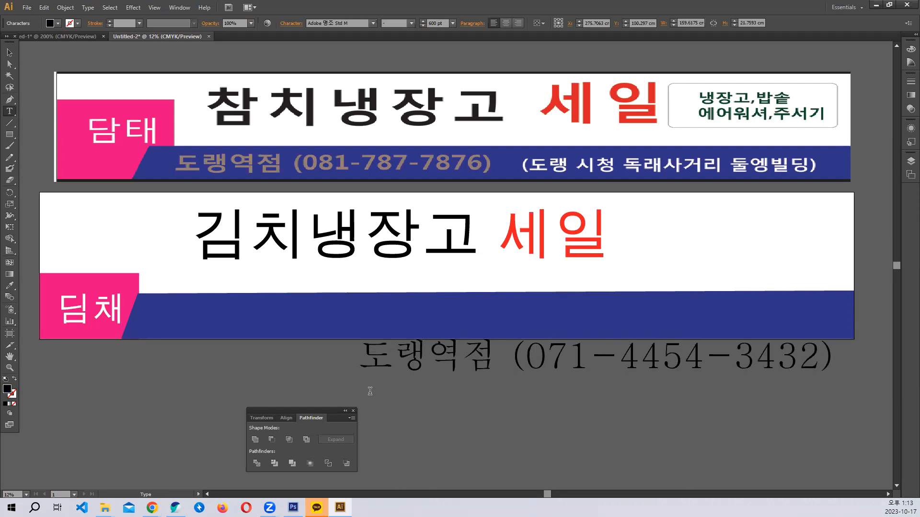
click(641, 357)
key(BackSpace)
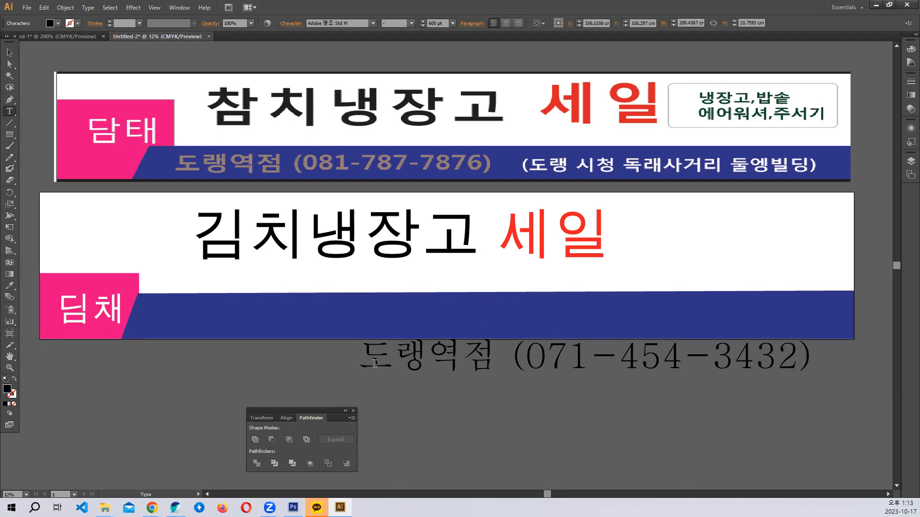
- Set the store line to the 땅스부대찌개 OTF typeface at 400 pt
drag(368, 359, 840, 359)
click(331, 24)
key(Down)
key(Down)
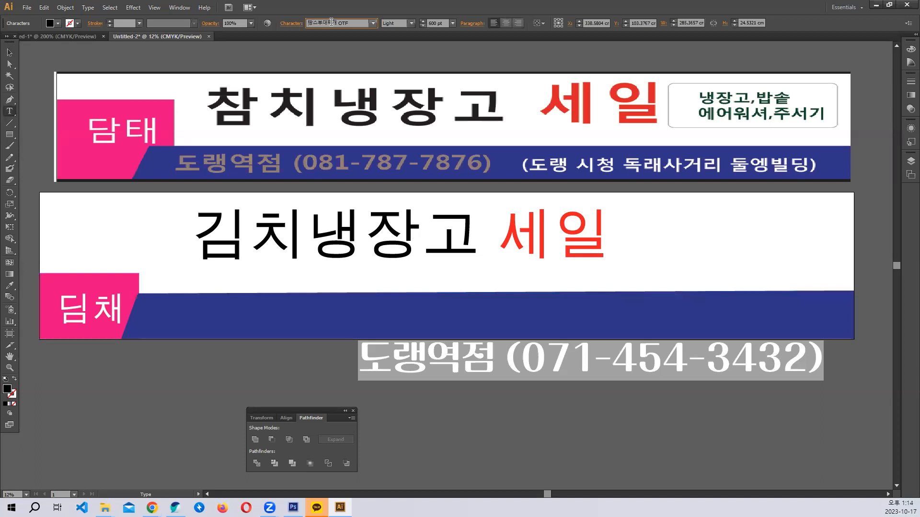
key(ctrl+shift+comma)
key(ctrl+shift+comma)
key(ctrl+shift+comma)
key(ctrl+shift+comma)
key(ctrl+shift+comma)
key(ctrl+shift+comma)
key(ctrl+shift+comma)
key(ctrl+shift+comma)
key(ctrl+shift+comma)
key(ctrl+shift+comma)
key(ctrl+shift+comma)
key(ctrl+shift+comma)
key(ctrl+shift+comma)
key(ctrl+shift+comma)
key(ctrl+shift+comma)
key(ctrl+shift+comma)
key(ctrl+shift+comma)
key(ctrl+shift+comma)
key(ctrl+shift+comma)
key(ctrl+shift+comma)
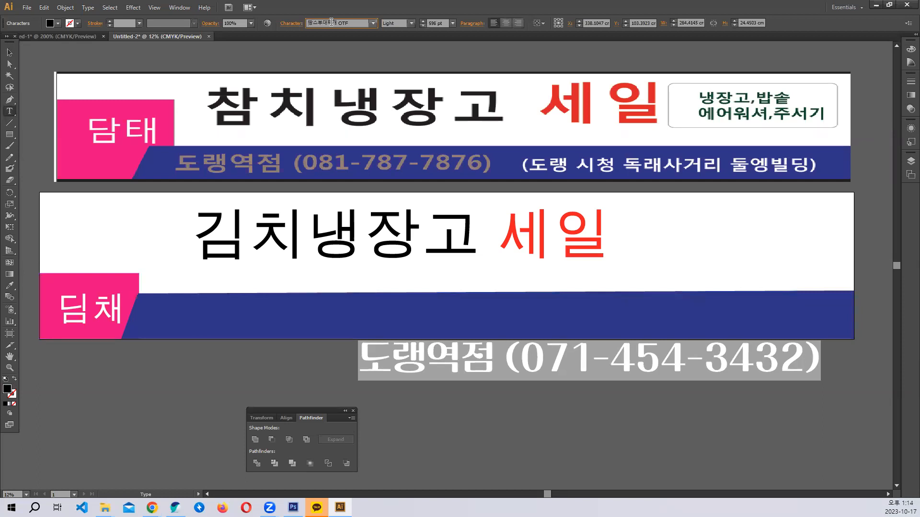
key(ctrl+shift+comma)
key(ctrl+shift+comma)
key(ctrl+shift+comma)
key(ctrl+shift+comma)
key(ctrl+shift+comma)
key(ctrl+shift+comma)
key(ctrl+shift+comma)
key(ctrl+shift+comma)
key(ctrl+shift+comma)
key(ctrl+shift+comma)
key(ctrl+shift+comma)
key(ctrl+shift+comma)
key(ctrl+shift+comma)
key(ctrl+shift+comma)
key(ctrl+shift+comma)
key(ctrl+shift+comma)
key(ctrl+shift+comma)
key(ctrl+shift+comma)
key(ctrl+shift+comma)
key(ctrl+shift+comma)
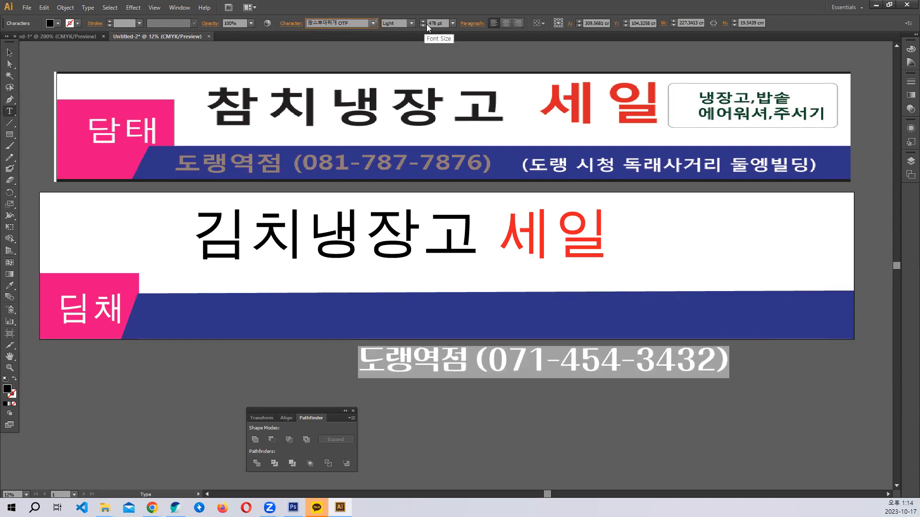
click(445, 23)
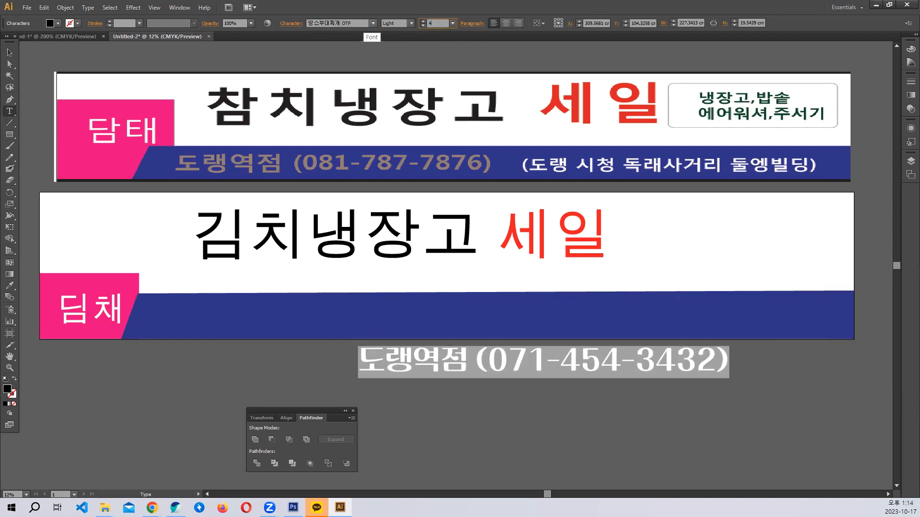
key(Return)
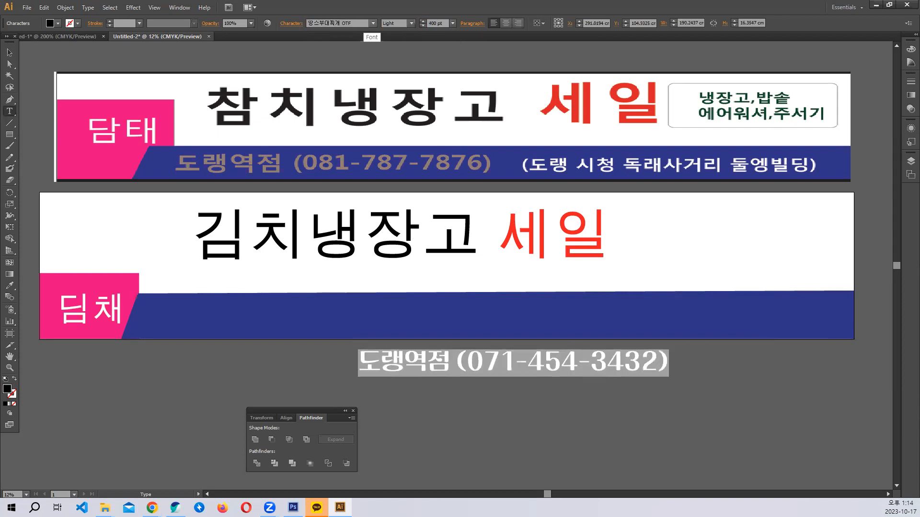
- Move the store line into the navy band and make its text white
click(9, 52)
drag(385, 358, 241, 317)
click(58, 23)
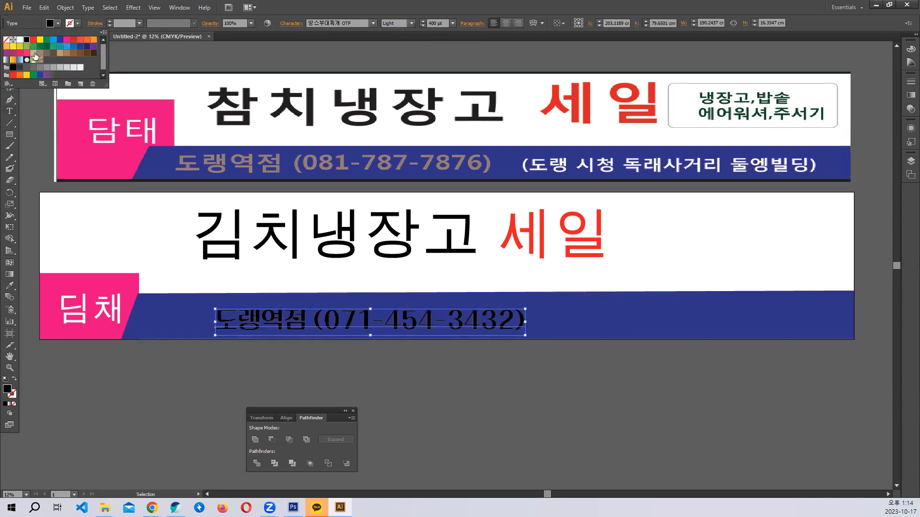
click(20, 39)
drag(390, 328, 360, 326)
click(395, 364)
click(11, 111)
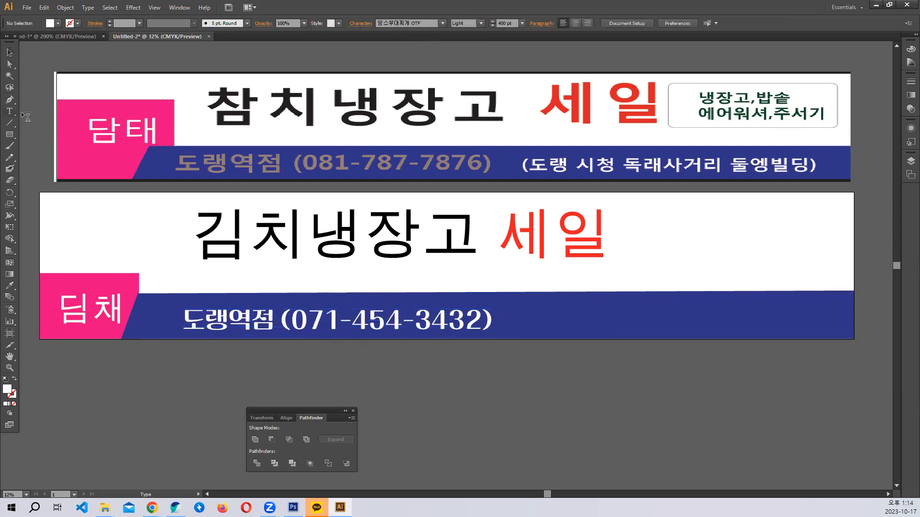
- Type the address '도랭역 1번출구 앞', correcting the mistyped characters
text(도)
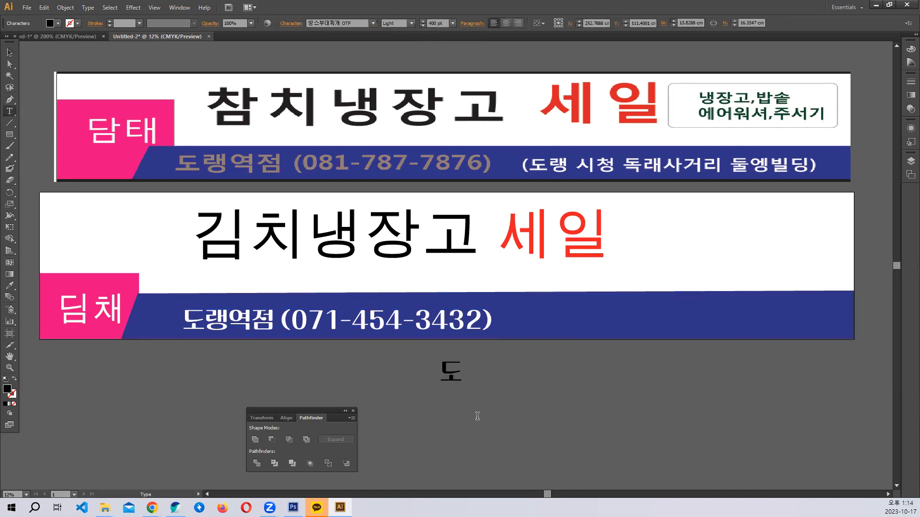
text(랭역 5거)
key(BackSpace)
key(BackSpace)
text(4거리)
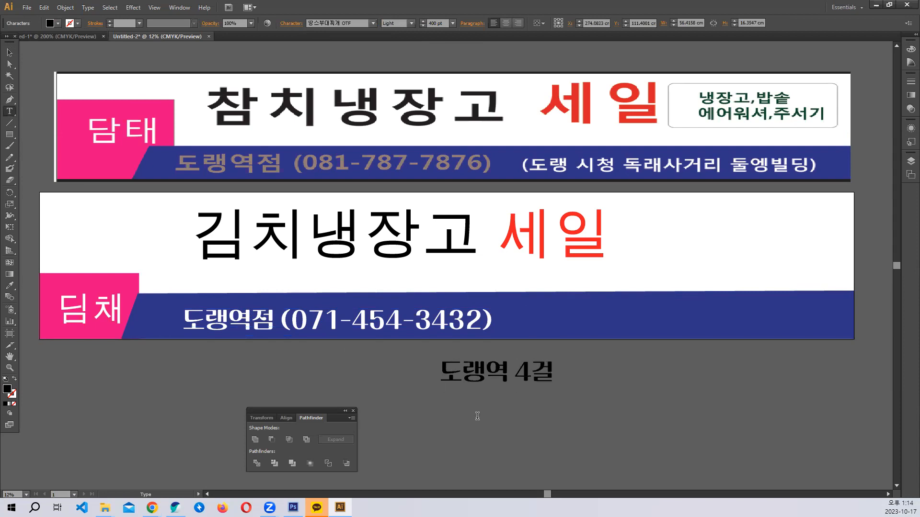
key(BackSpace)
key(BackSpace)
key(BackSpace)
text(1번출)
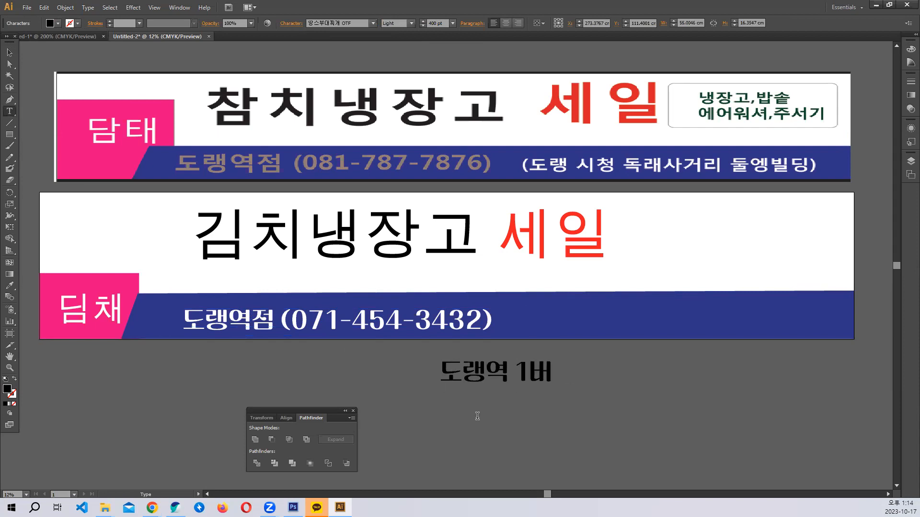
text(구 앞)
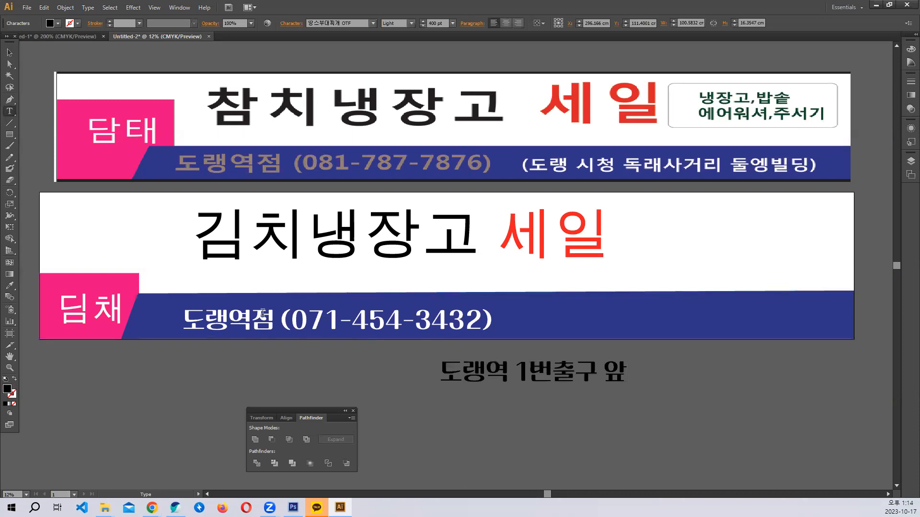
- Move the address onto the navy band, make it white, and nudge the phone line slightly right
click(10, 52)
drag(590, 376, 771, 321)
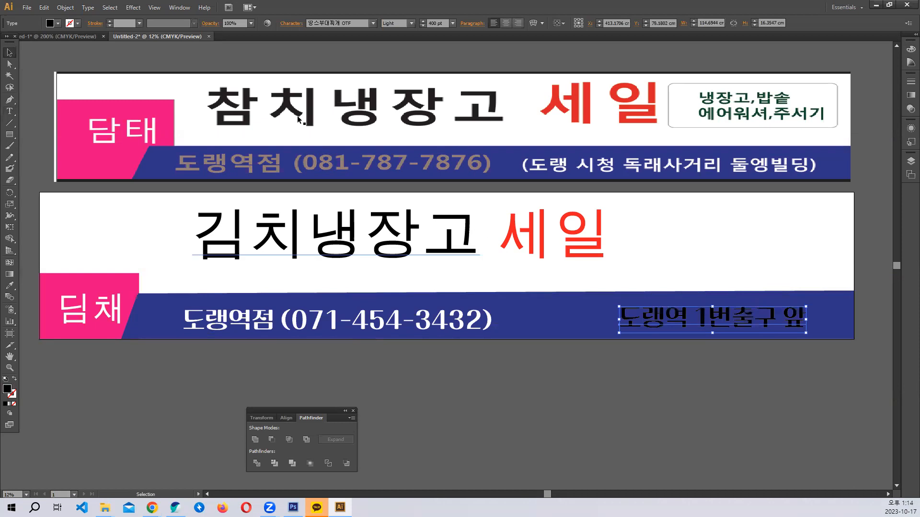
click(58, 23)
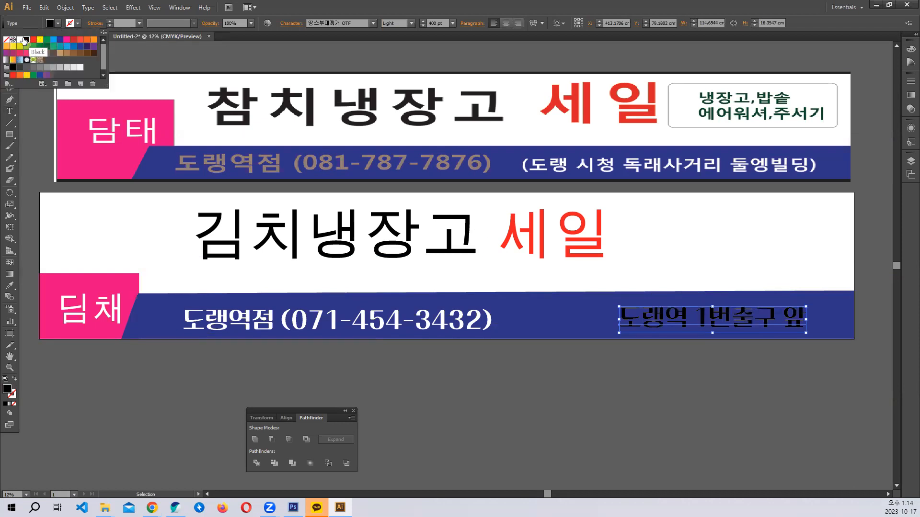
click(20, 40)
click(589, 363)
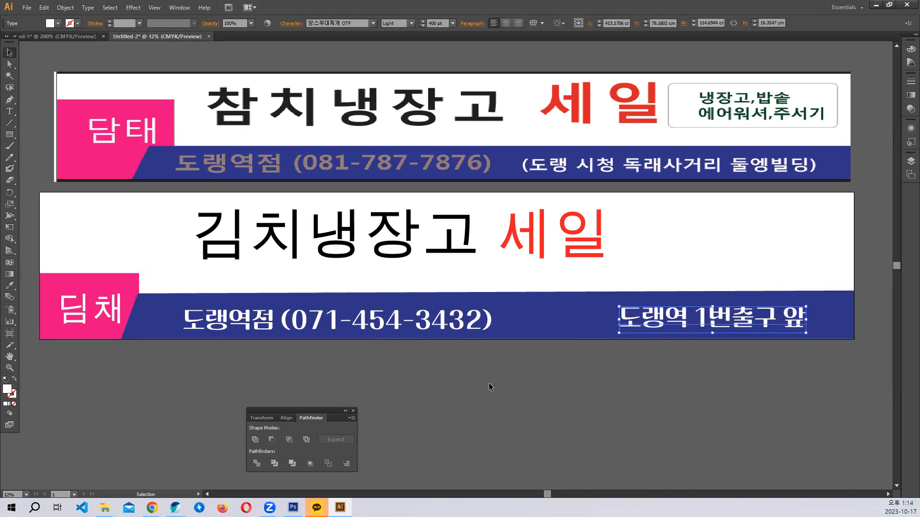
click(489, 383)
drag(443, 321, 448, 321)
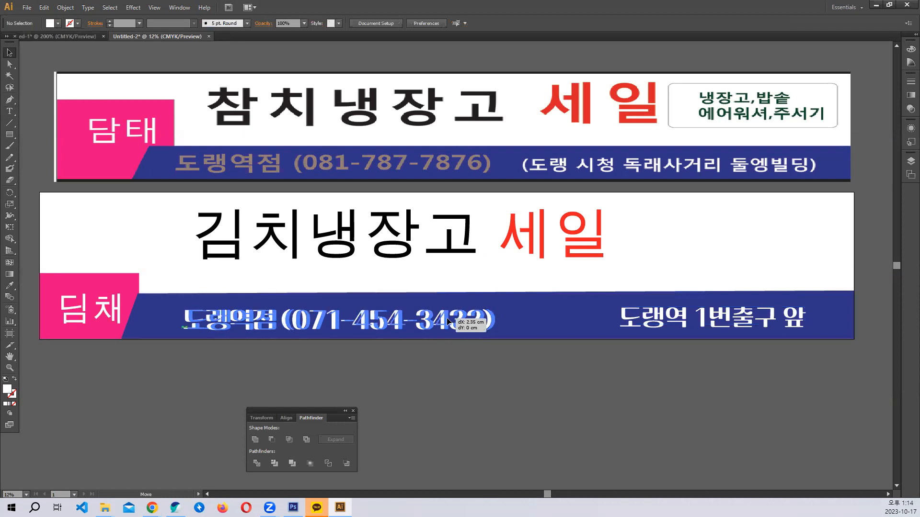
click(640, 373)
- Draw a rounded rectangle about 130 by 33 cm and place it right of 세일
click(8, 135)
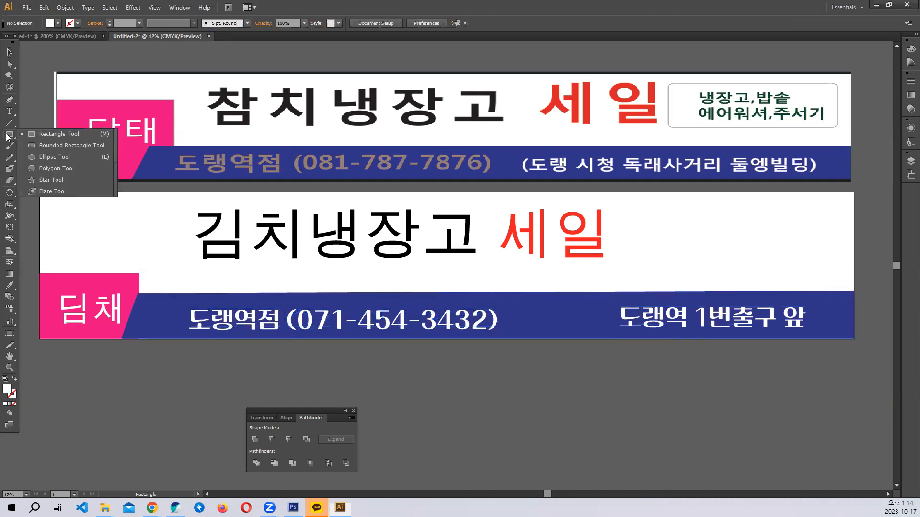
click(53, 145)
drag(470, 368, 706, 449)
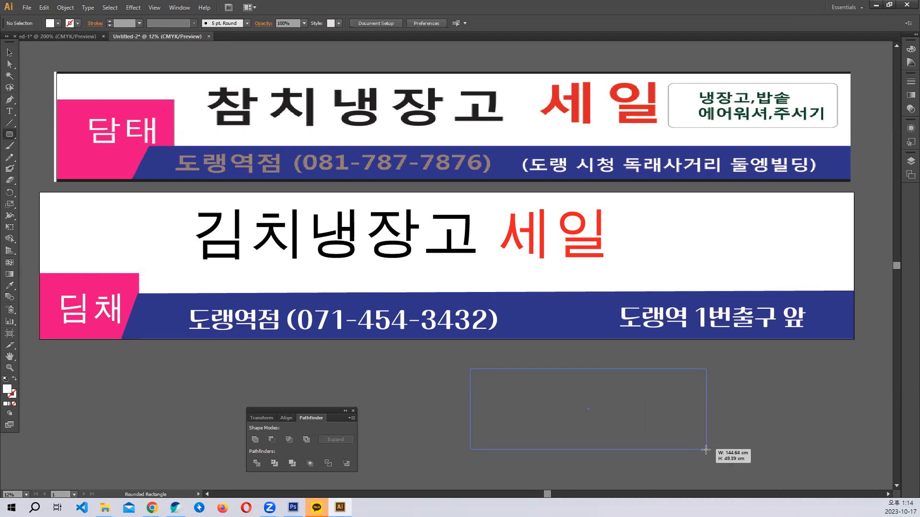
drag(706, 450, 705, 453)
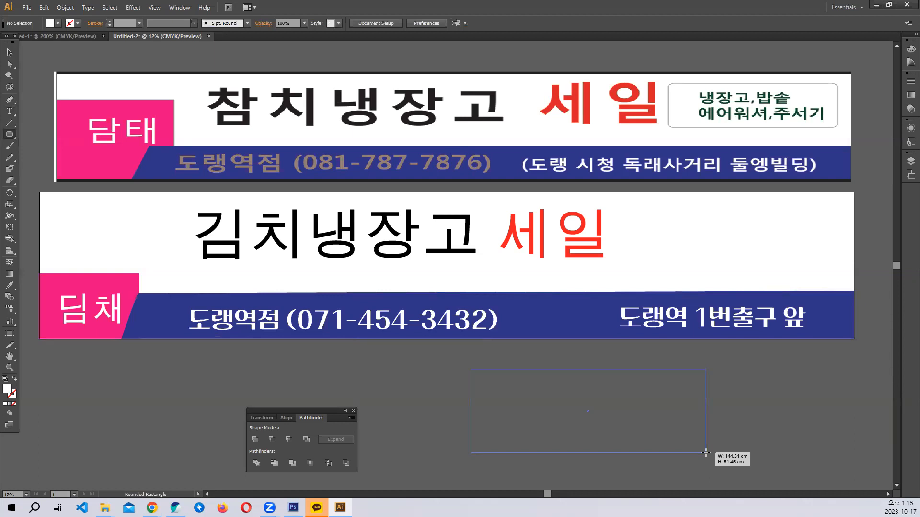
drag(706, 453, 704, 449)
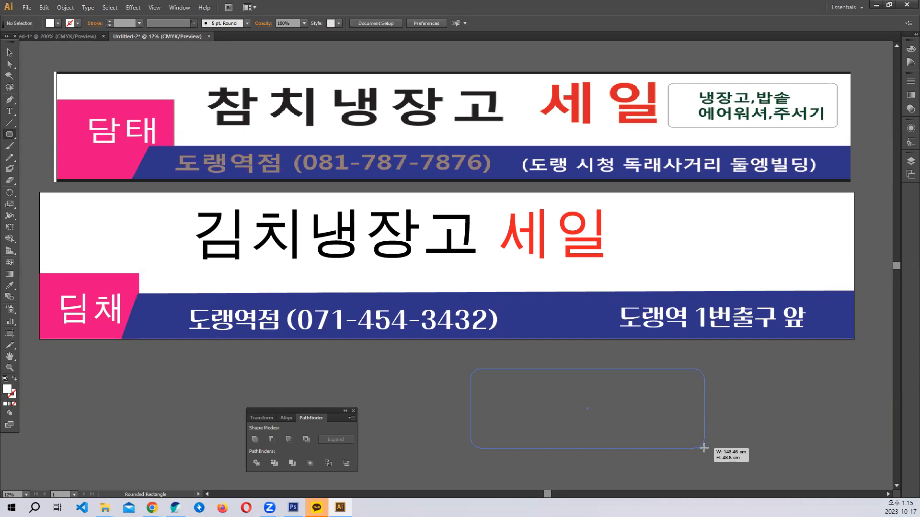
drag(704, 448, 684, 420)
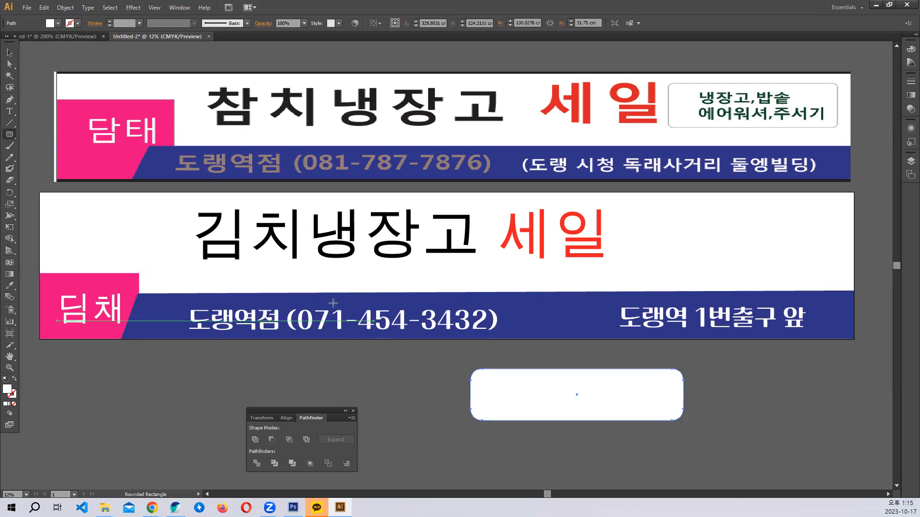
click(10, 53)
drag(602, 410, 758, 249)
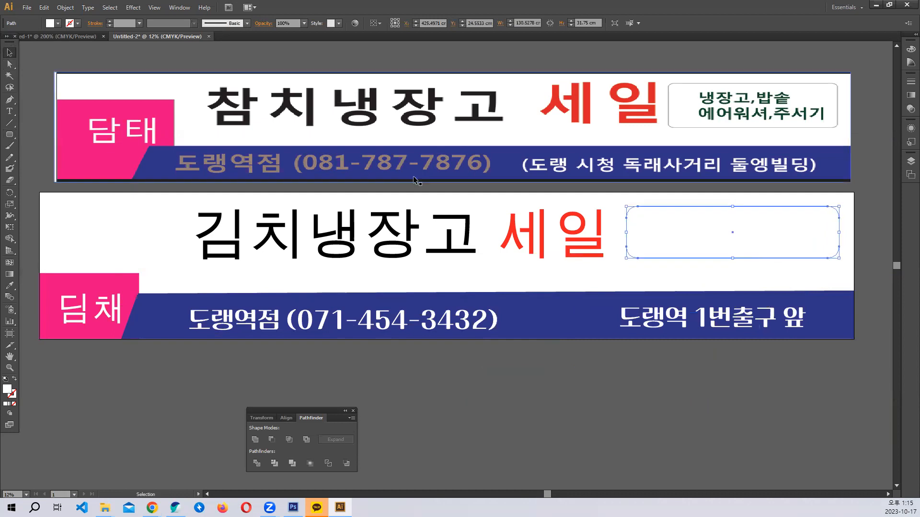
- Give the rounded box a black stroke with a 20 pt weight
click(72, 28)
click(27, 39)
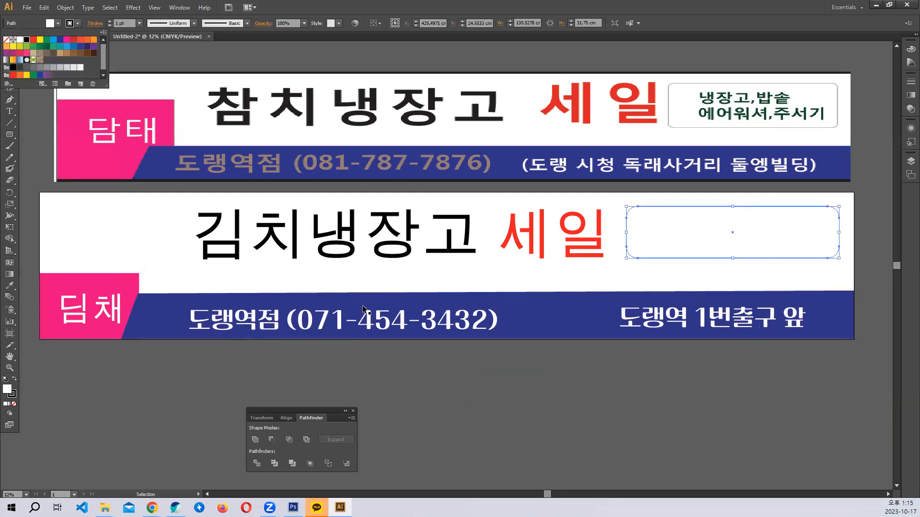
click(628, 399)
click(666, 229)
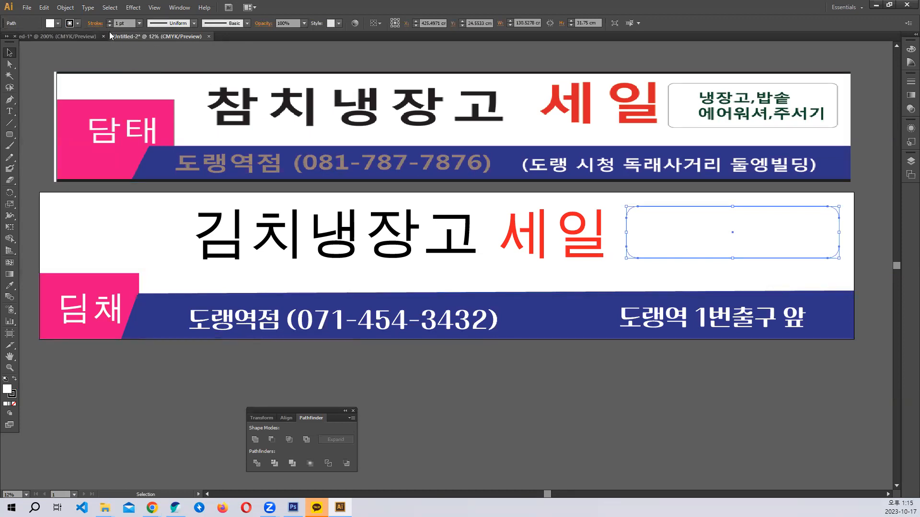
click(126, 23)
text(50)
key(Return)
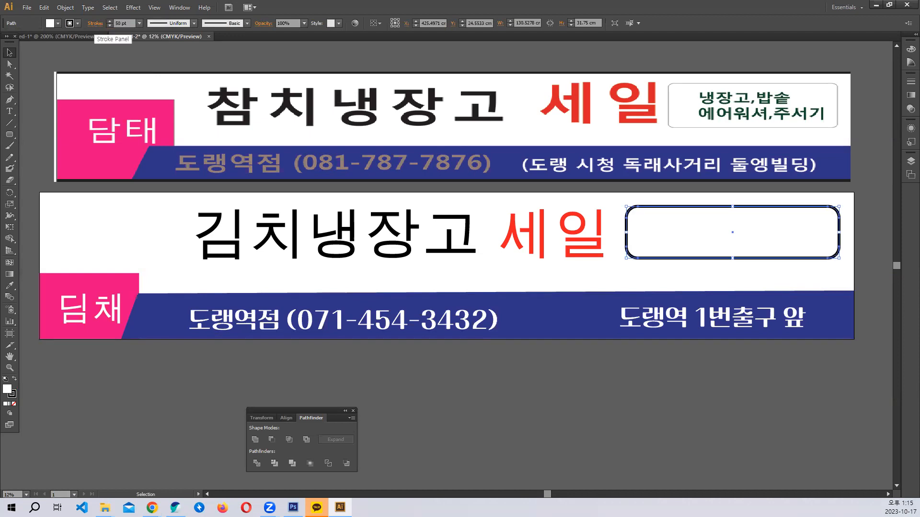
text(20)
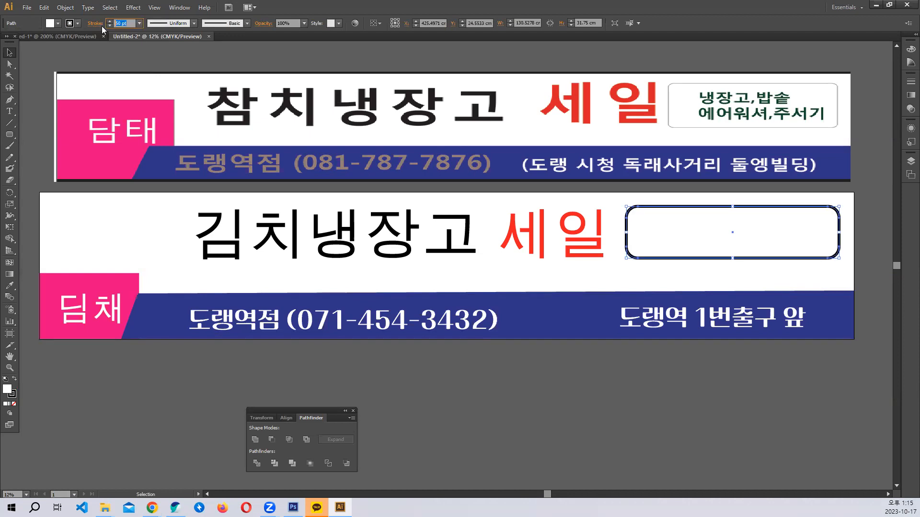
key(Return)
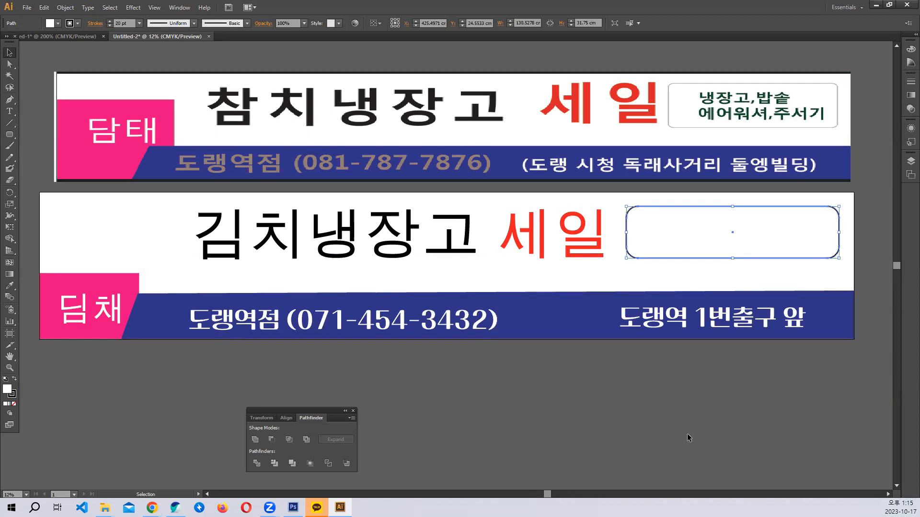
click(687, 433)
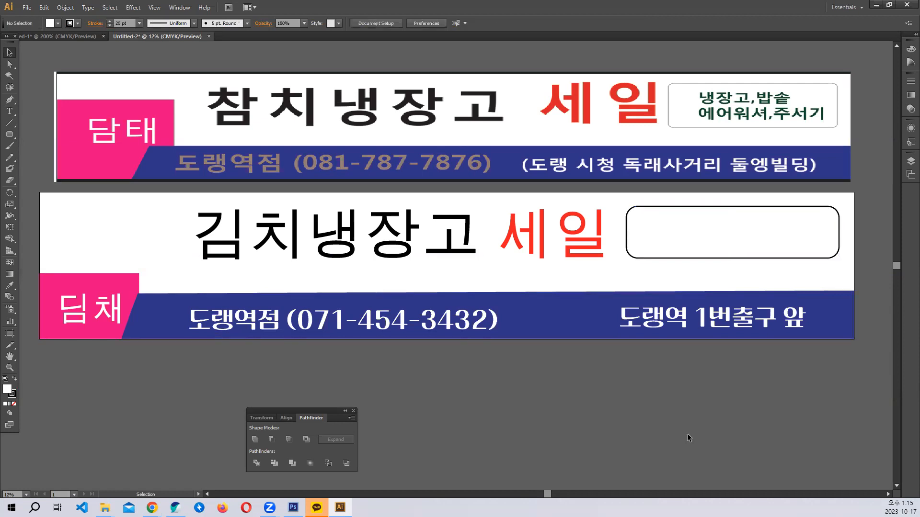
click(659, 246)
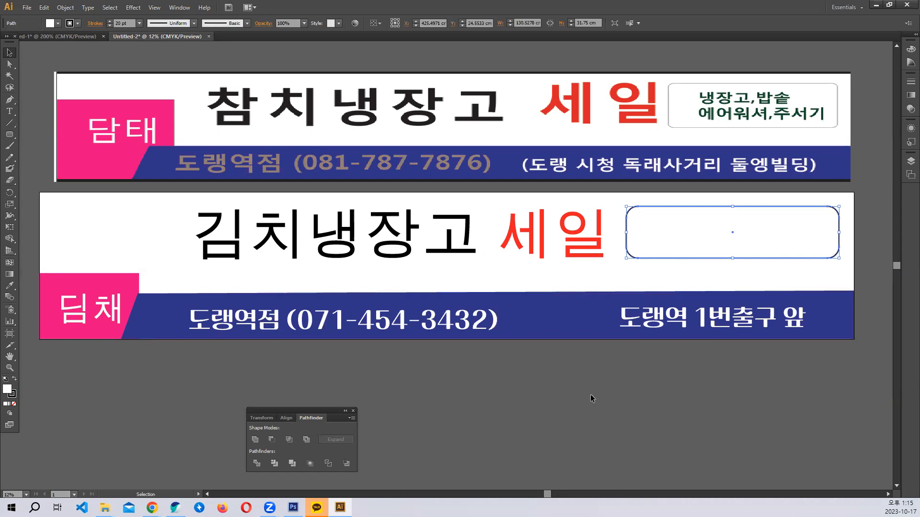
- Type the two-line list '냉장고, 밥솥' / '에어워셔, 주서기' and set it to 250 pt
click(8, 111)
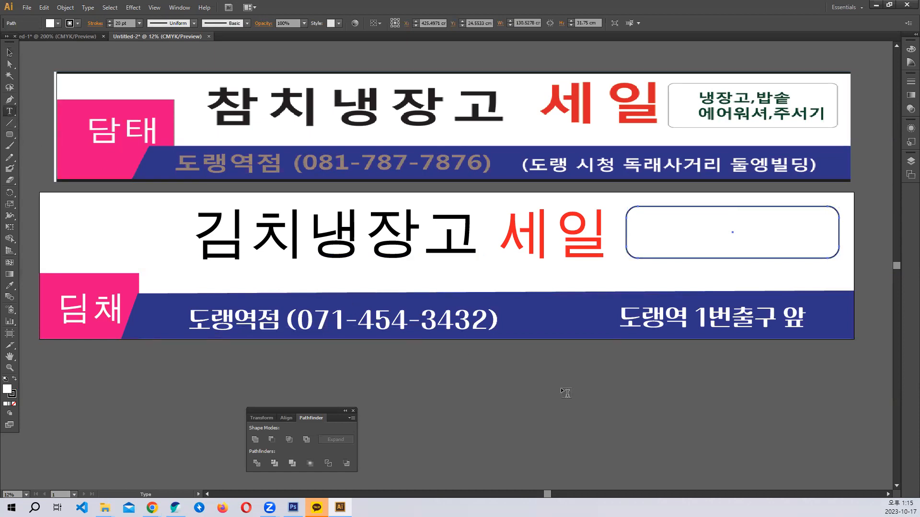
click(511, 367)
text(냉장고)
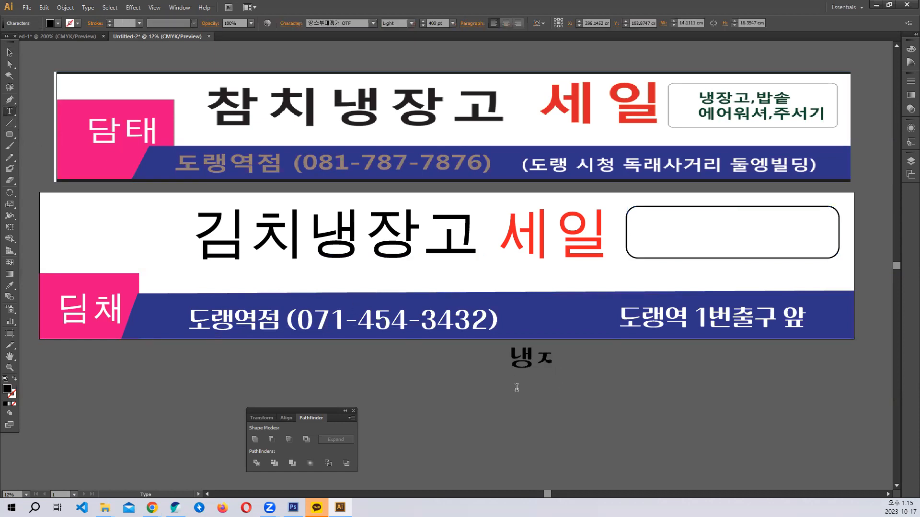
text(, 밥)
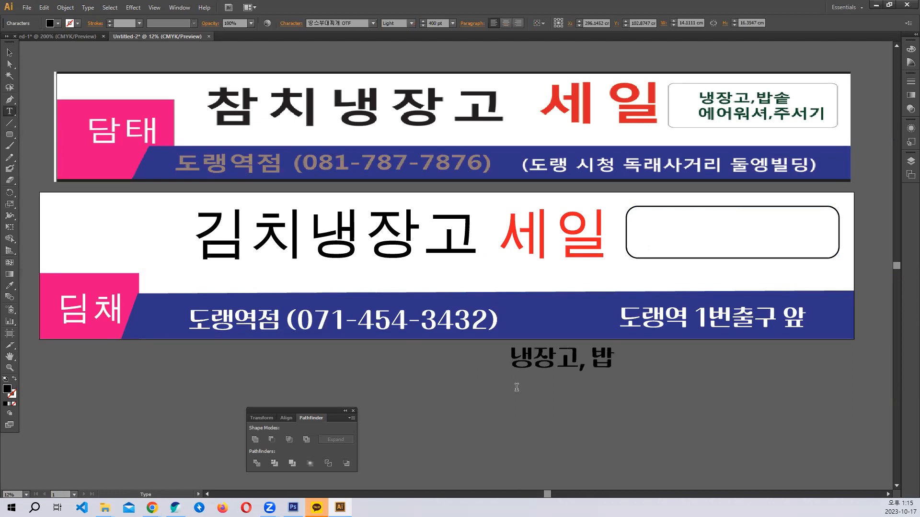
text(소ㅌ)
key(Return)
text(에어워셔,)
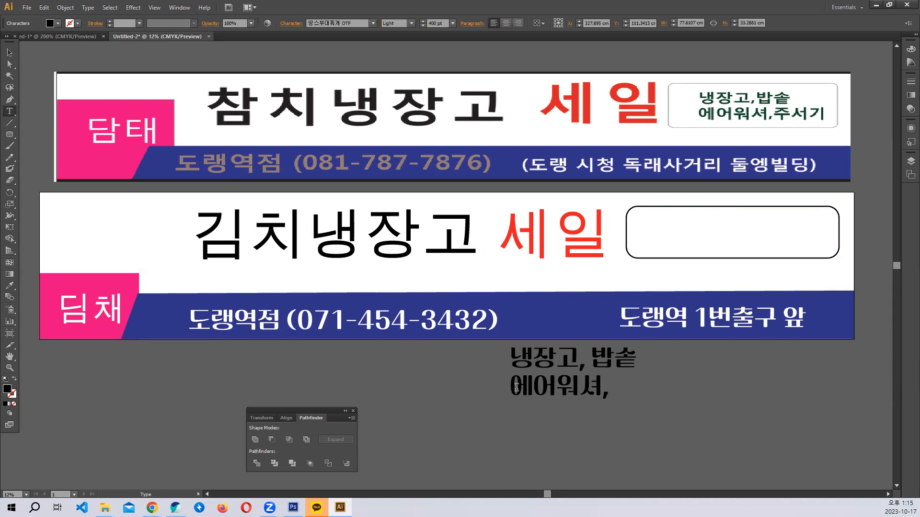
text( 주서기)
key(ctrl+a)
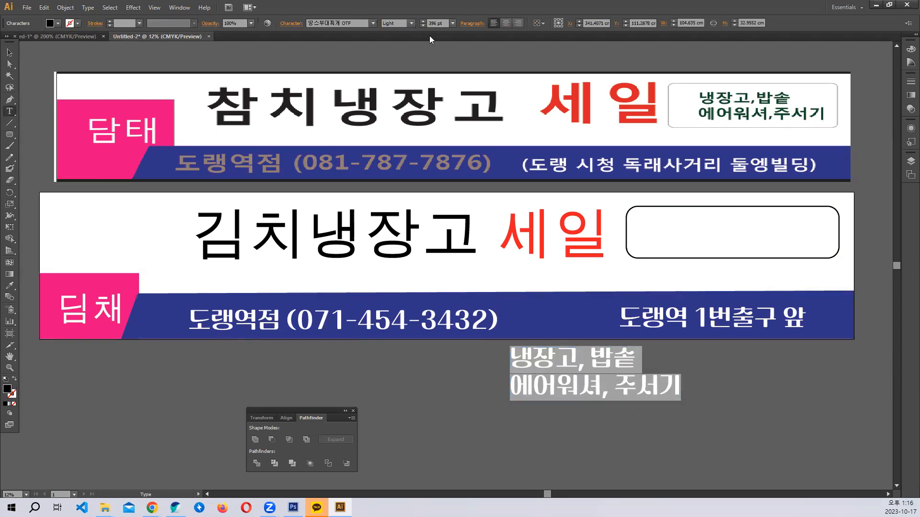
click(442, 24)
text(250)
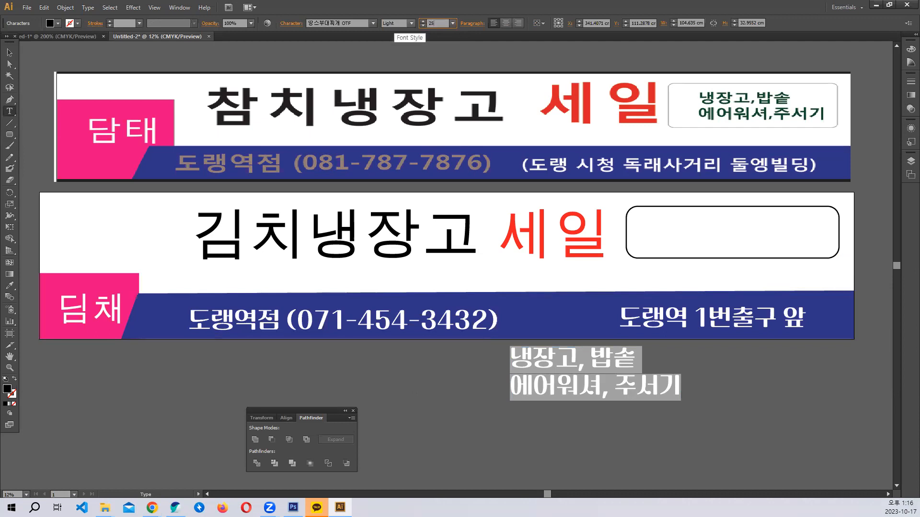
key(Return)
- Move the list into the rounded box, colour it the upper banner's dark teal, and centre it
click(9, 52)
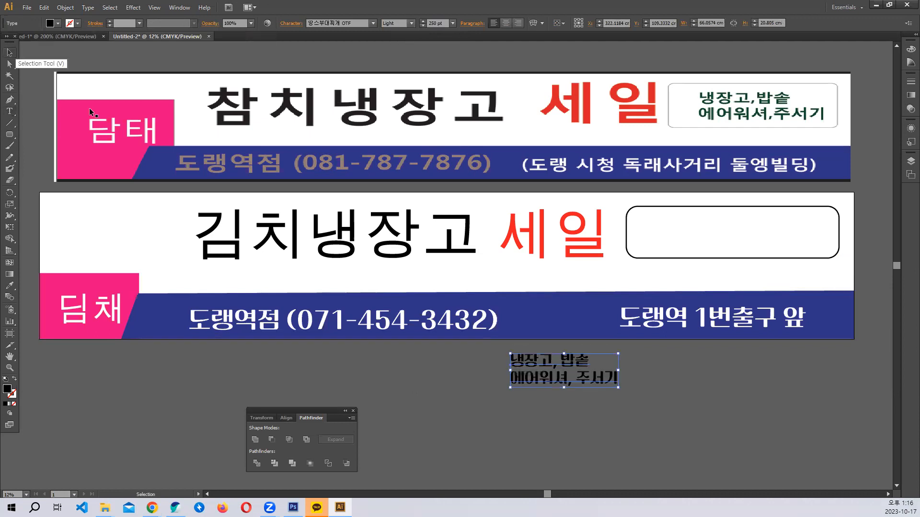
drag(555, 367, 719, 230)
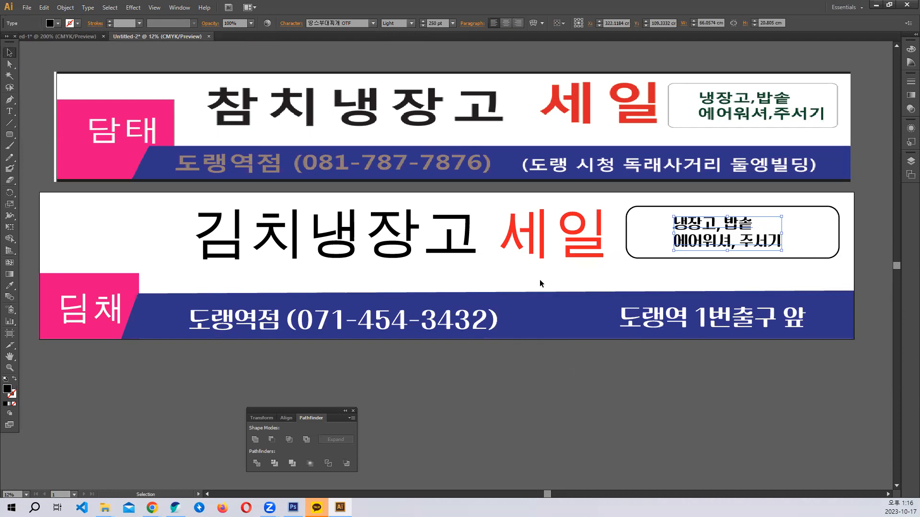
click(10, 285)
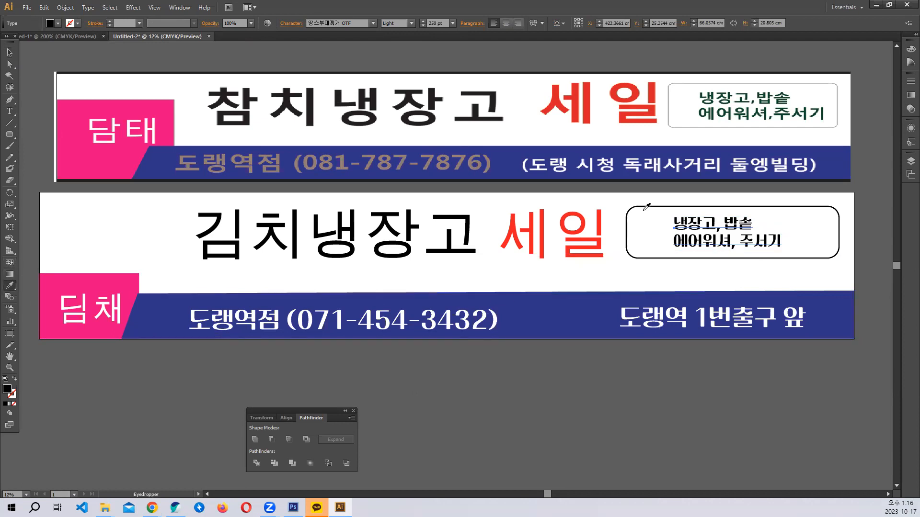
click(714, 109)
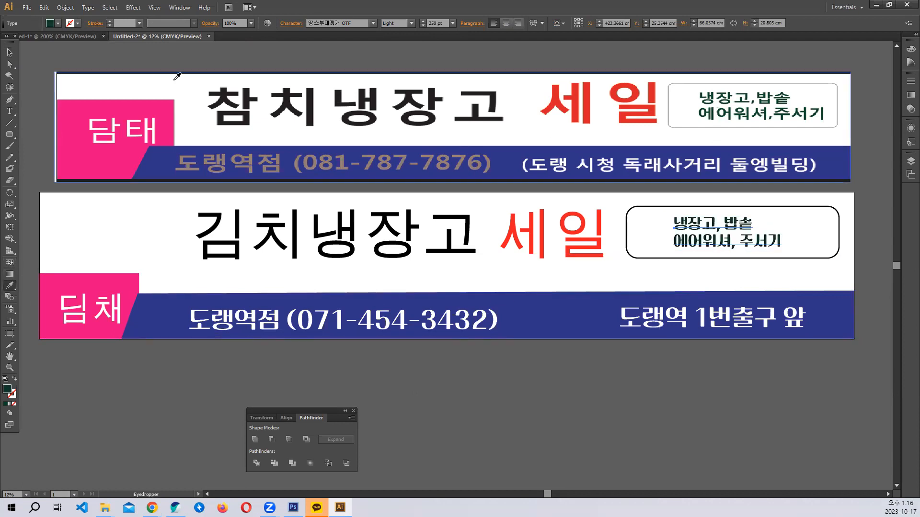
click(9, 52)
drag(735, 231, 743, 231)
click(643, 447)
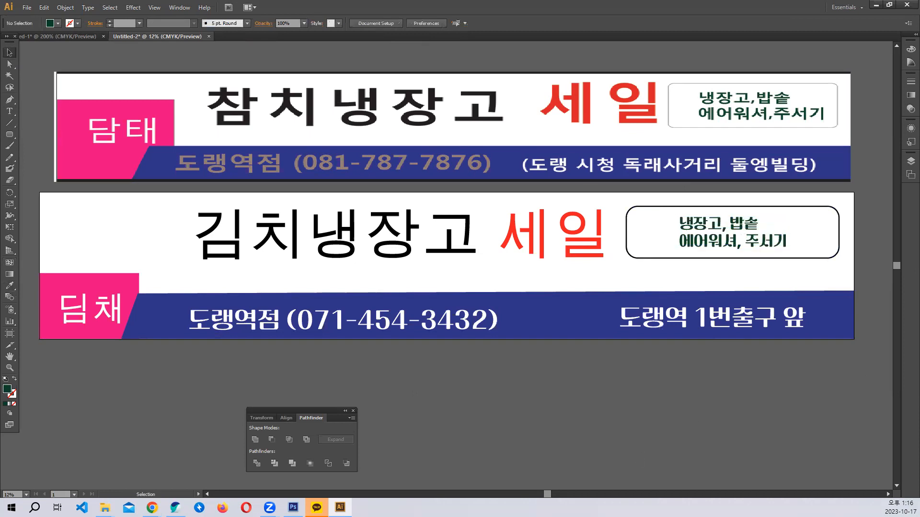